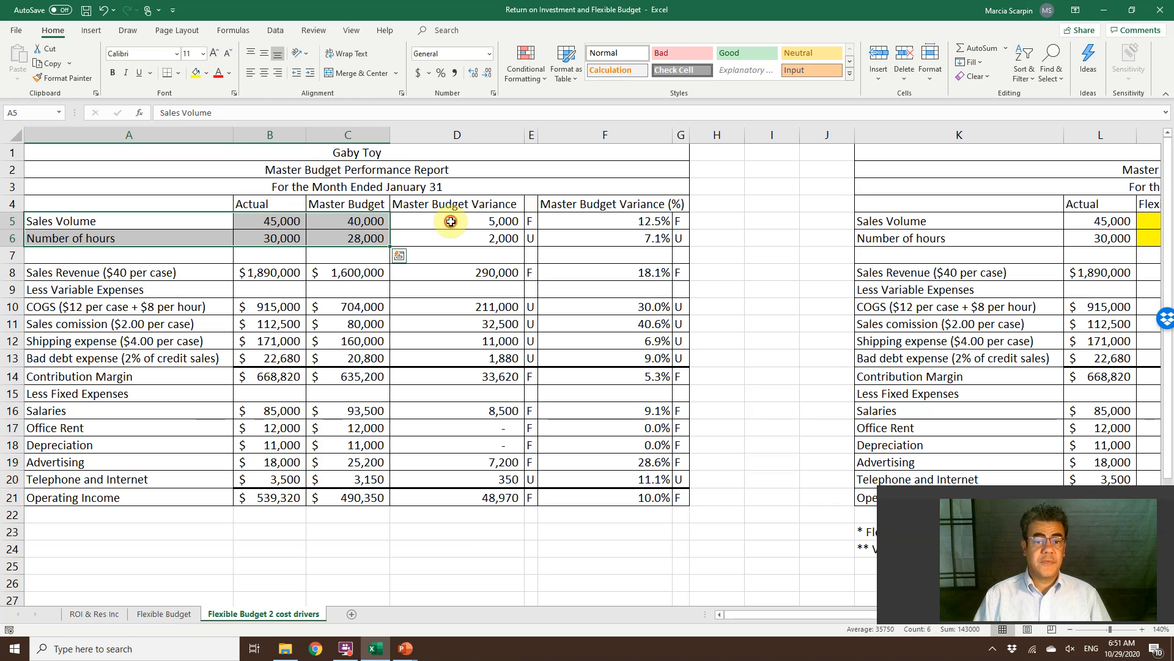
Examine the Master Budget Variance column of the first report and the layout of the flexible budget report beside it.
{"action": "left_click_drag", "start_coordinate": [451, 221], "coordinate": [462, 491]}
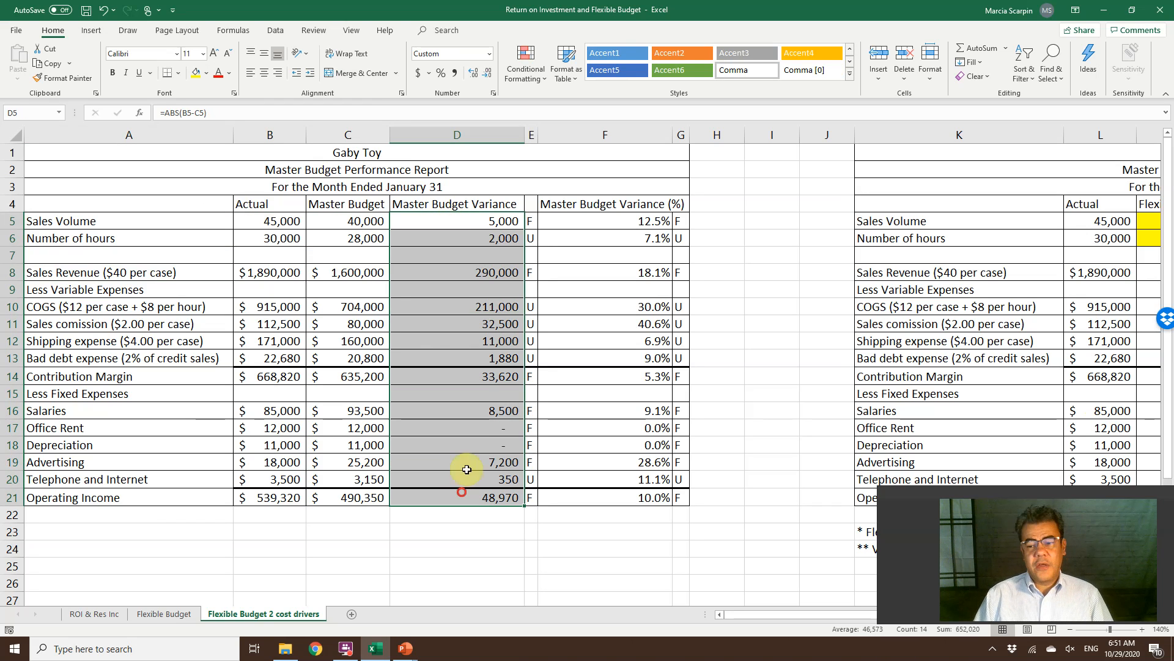
{"action": "left_click_drag", "start_coordinate": [469, 445], "coordinate": [478, 413]}
{"action": "left_click", "coordinate": [487, 273]}
{"action": "key", "text": "Up"}
{"action": "key", "text": "Up"}
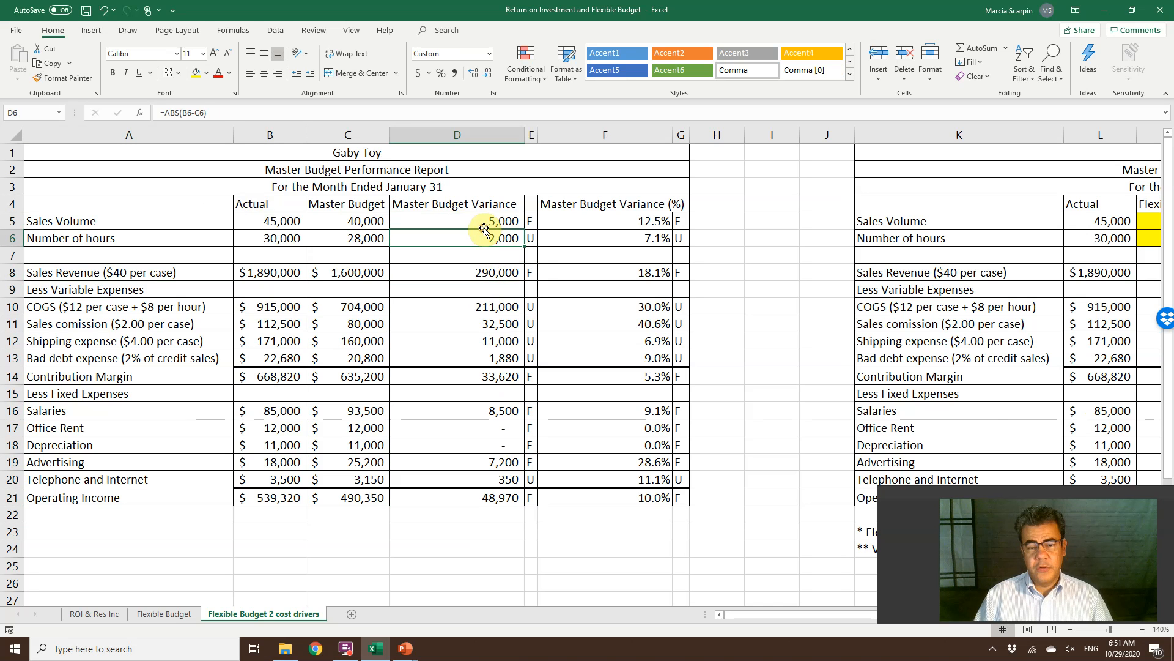
{"action": "key", "text": "Right"}
{"action": "key", "text": "Right"}
{"action": "key", "text": "Right"}
{"action": "key", "text": "Right"}
{"action": "key", "text": "Right"}
{"action": "key", "text": "Right"}
{"action": "key", "text": "Right"}
{"action": "key", "text": "Right"}
{"action": "key", "text": "Right"}
{"action": "key", "text": "Right"}
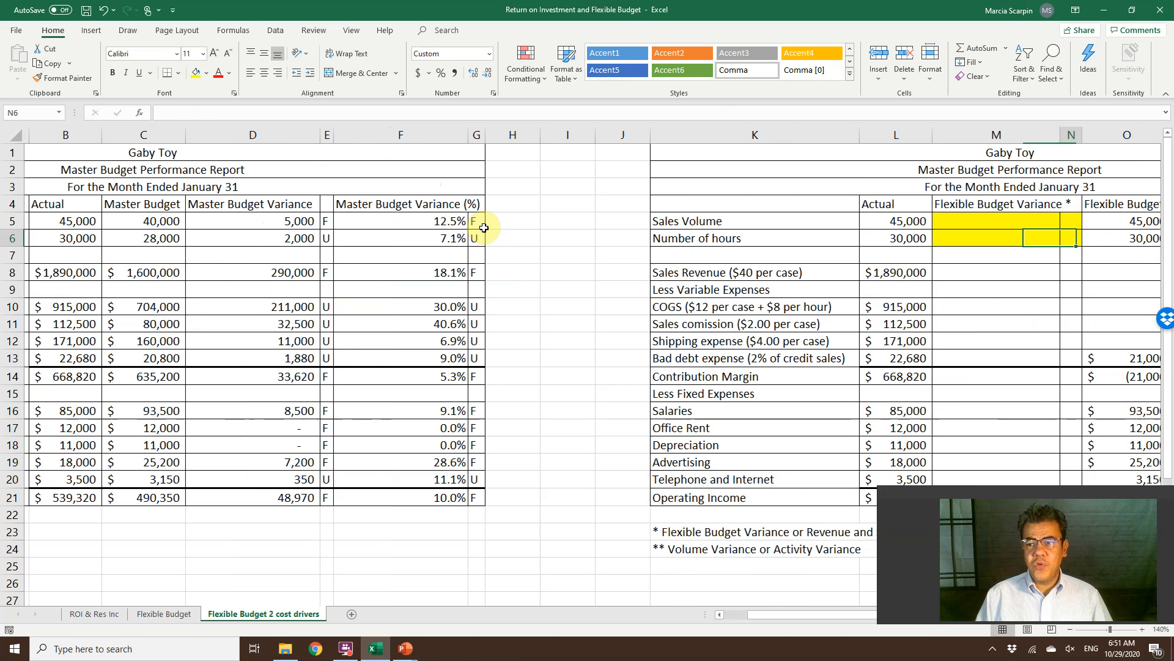
{"action": "key", "text": "Right"}
{"action": "key", "text": "Right"}
{"action": "key", "text": "Right"}
{"action": "key", "text": "Right"}
{"action": "key", "text": "Right"}
{"action": "key", "text": "Right"}
{"action": "key", "text": "Right"}
{"action": "key", "text": "Right"}
{"action": "key", "text": "Right"}
{"action": "key", "text": "Right"}
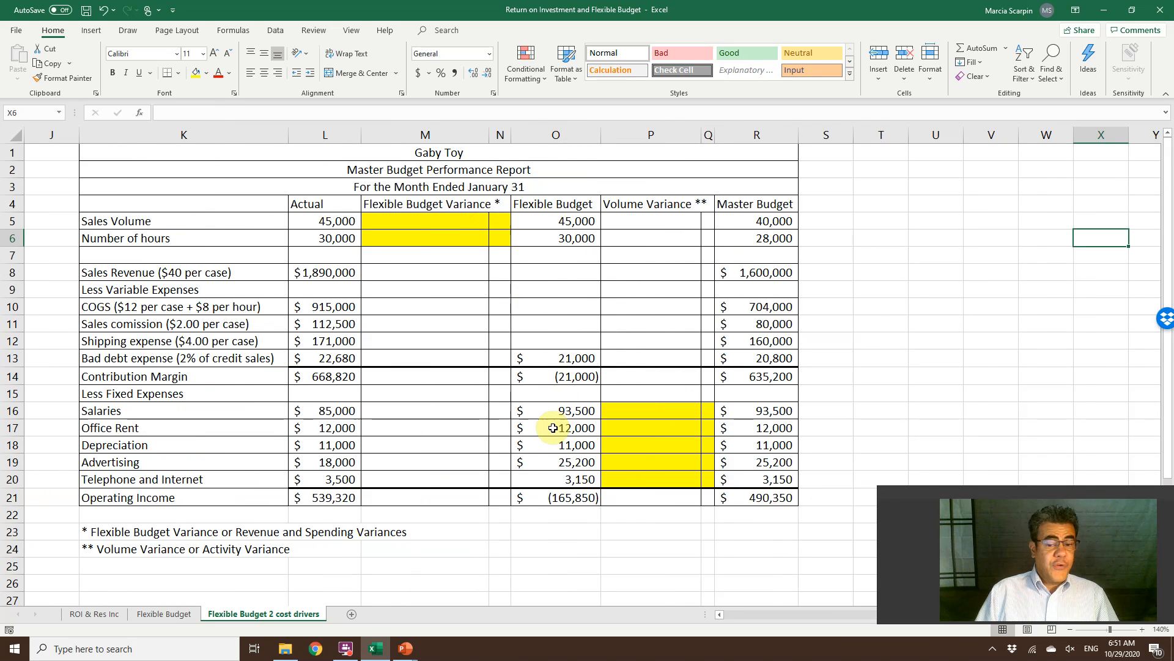
Compare the flexible budget's fixed expenses, salaries through telephone and internet, with the master budget salaries in the first report.
{"action": "left_click_drag", "start_coordinate": [561, 416], "coordinate": [557, 483]}
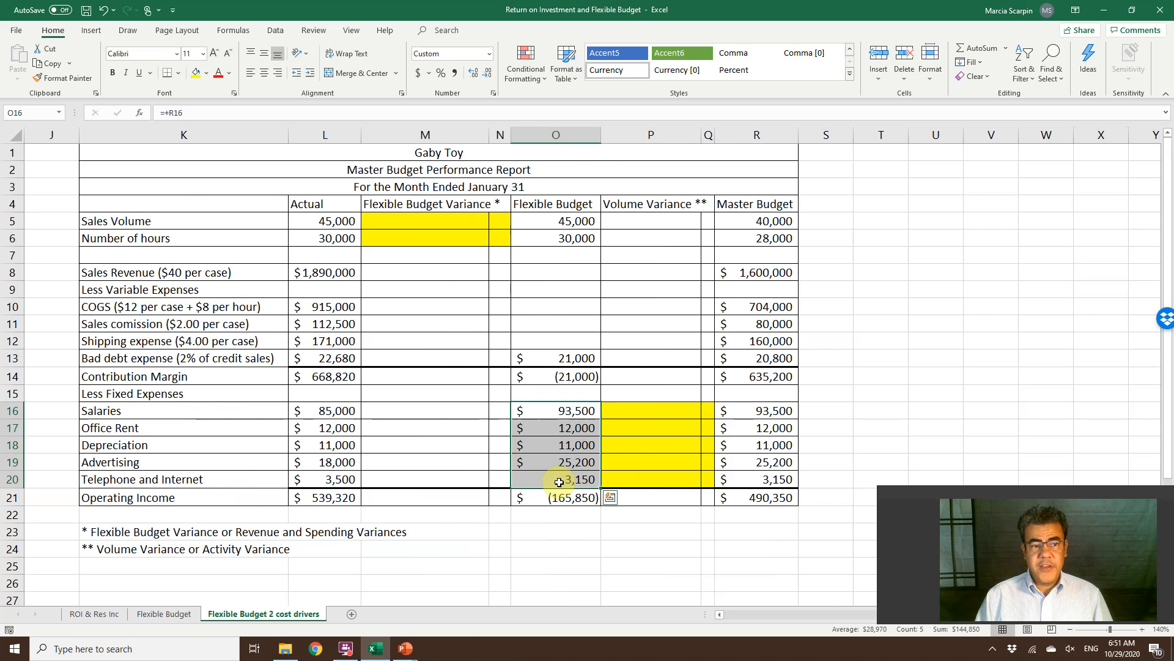
{"action": "key", "text": "Home"}
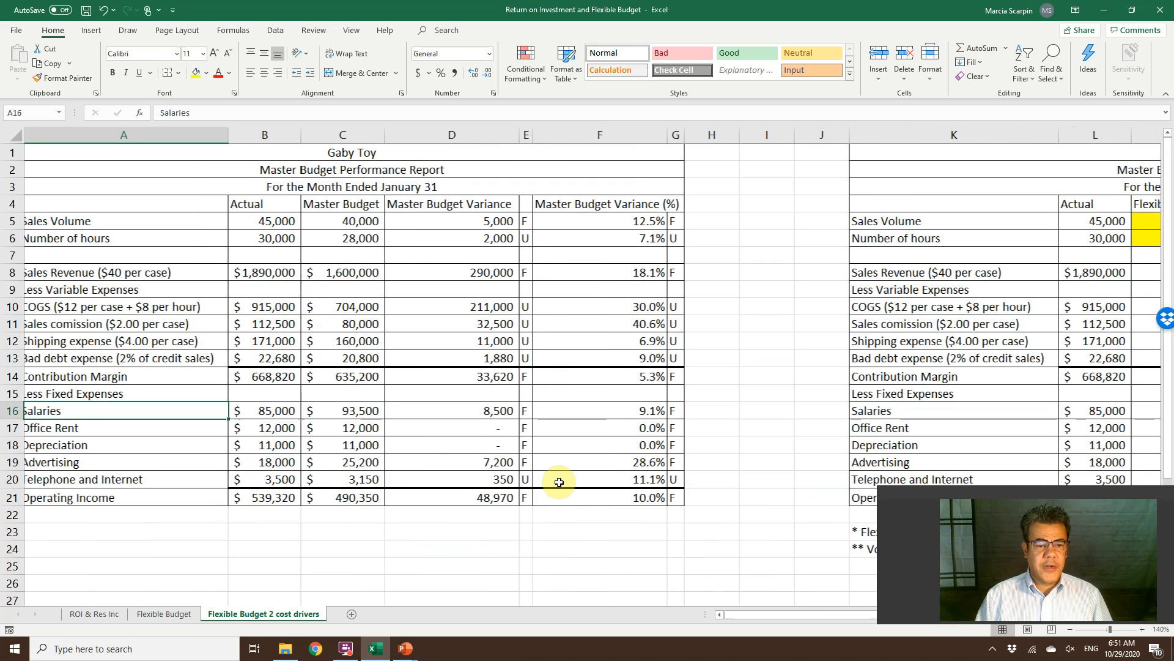
{"action": "key", "text": "Right"}
{"action": "key", "text": "Right"}
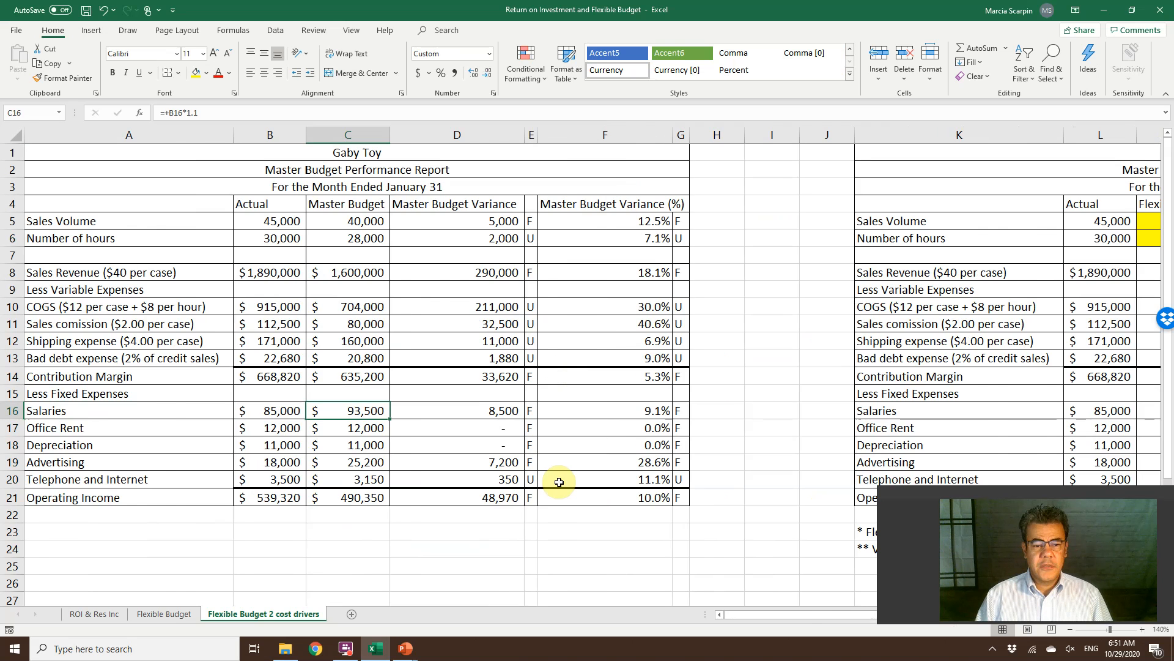
{"action": "key", "text": "Right"}
{"action": "key", "text": "Right"}
{"action": "key", "text": "Right"}
{"action": "key", "text": "Right"}
{"action": "key", "text": "Right"}
{"action": "key", "text": "Right"}
{"action": "key", "text": "Right"}
{"action": "key", "text": "Right"}
{"action": "key", "text": "Right"}
{"action": "key", "text": "Right"}
{"action": "key", "text": "Right"}
{"action": "key", "text": "Right"}
{"action": "key", "text": "Right"}
{"action": "key", "text": "Right"}
{"action": "key", "text": "Right"}
{"action": "key", "text": "Right"}
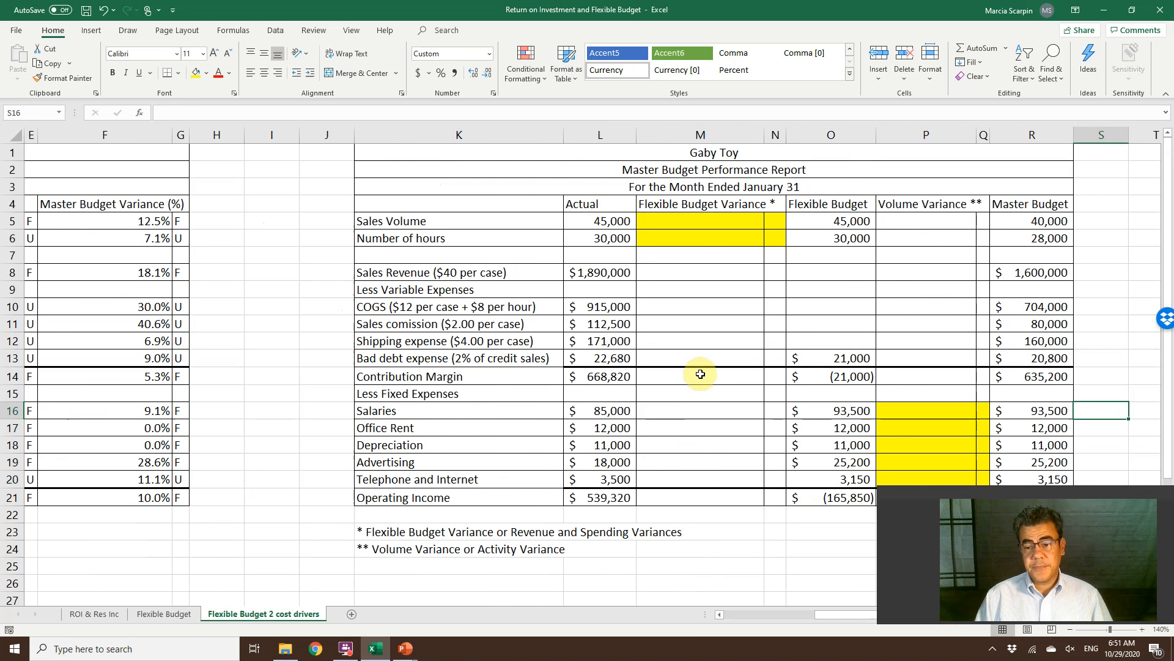
Calculate the flexible budget sales revenue in O8 as 40 times the flexible budget sales volume in O5.
{"action": "scroll", "coordinate": [700, 370], "scroll_direction": "left", "scroll_amount": 2}
{"action": "left_click", "coordinate": [683, 352]}
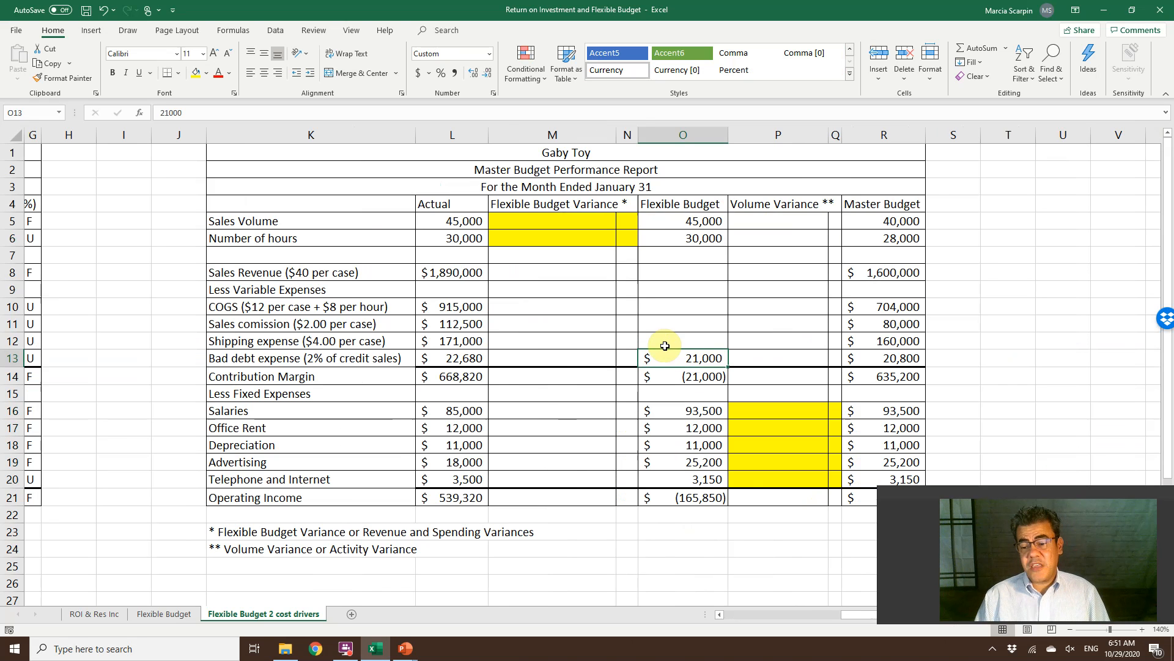
{"action": "left_click", "coordinate": [669, 271]}
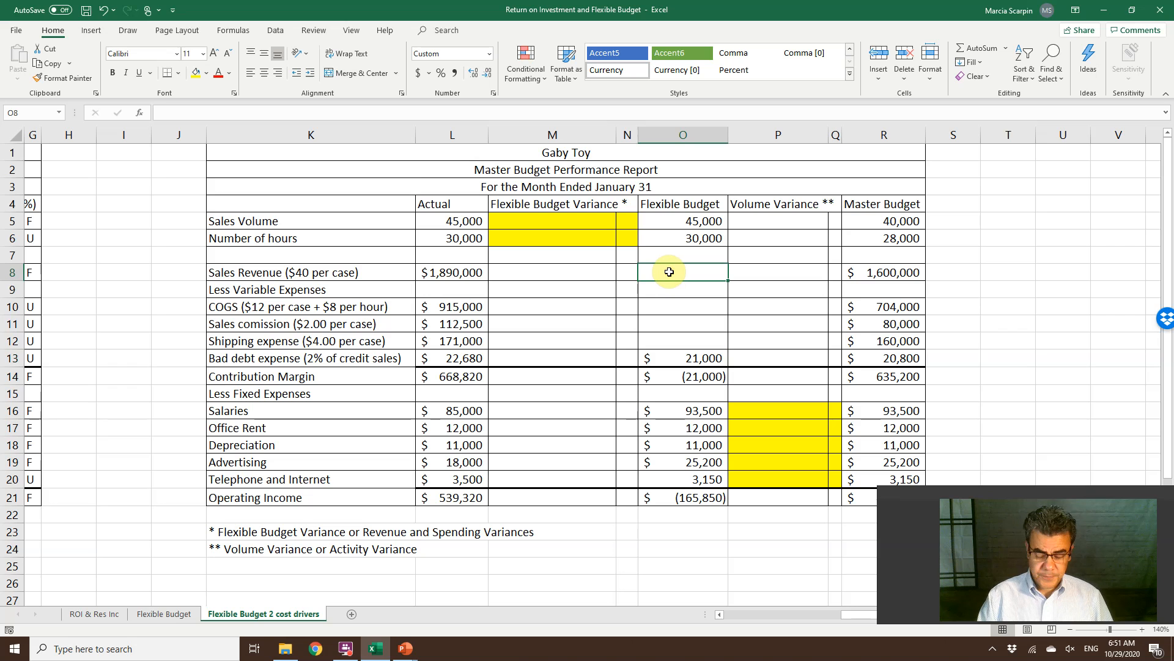
{"action": "type", "text": "+"}
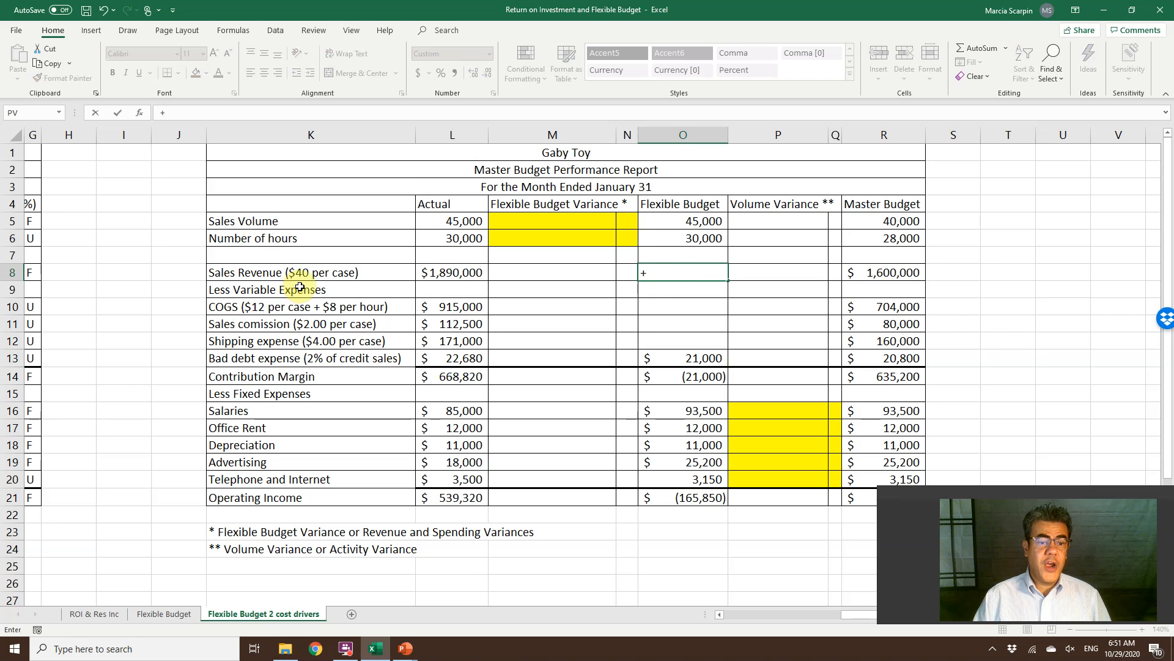
{"action": "type", "text": "40"}
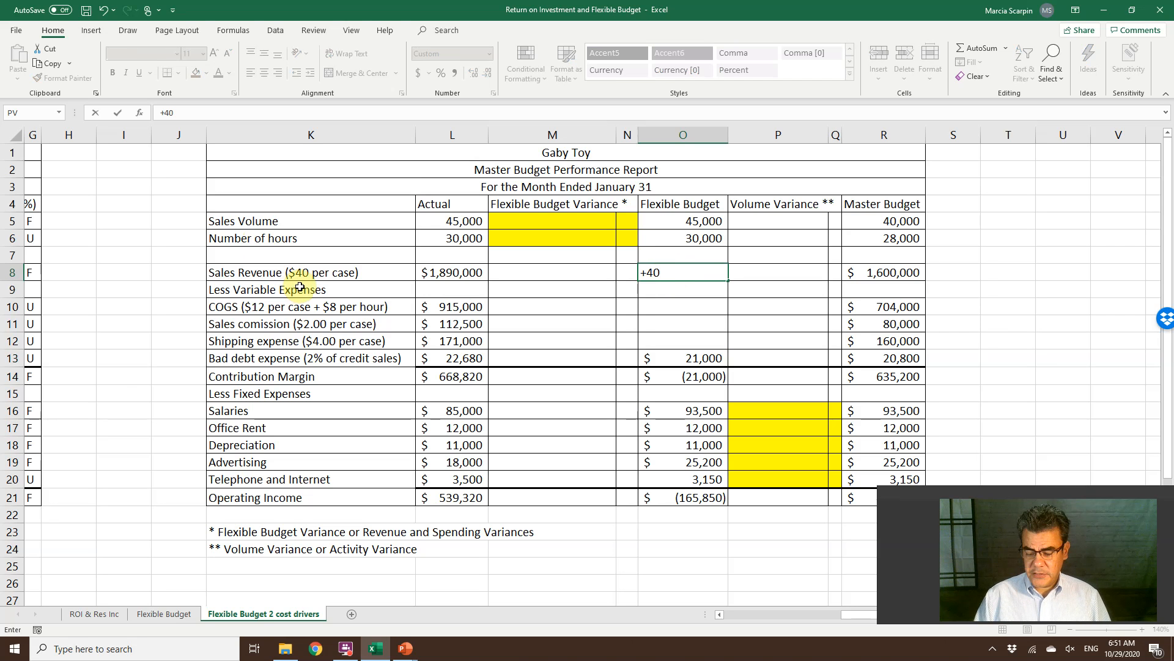
{"action": "type", "text": "*"}
{"action": "key", "text": "Up"}
{"action": "key", "text": "Up"}
{"action": "key", "text": "Up"}
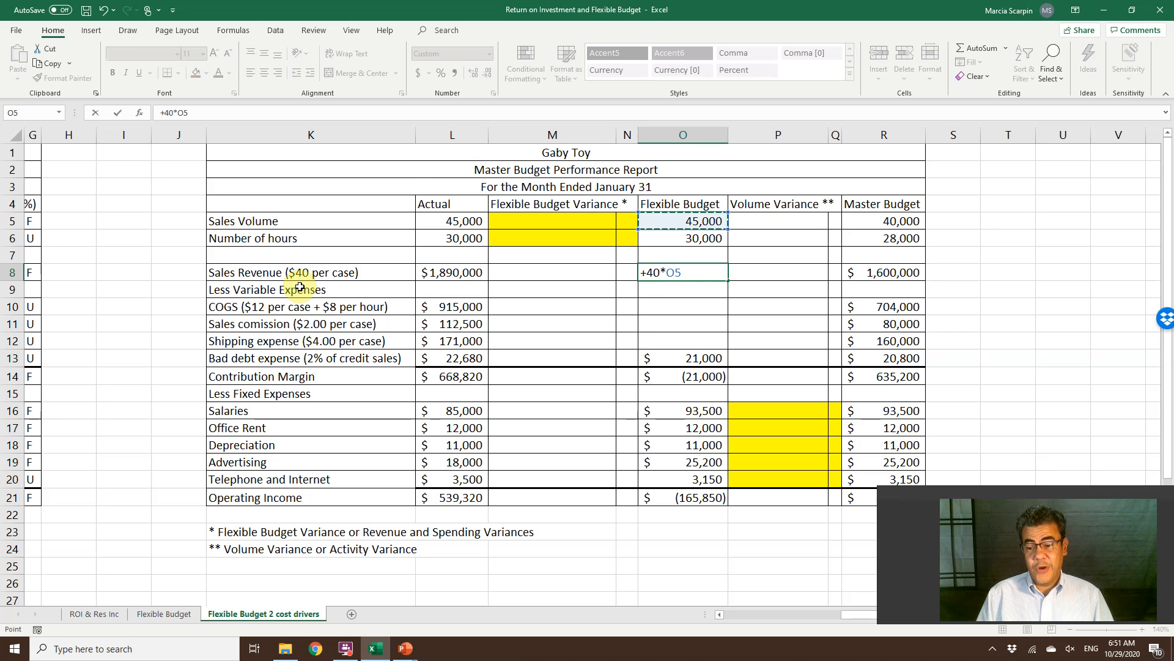
{"action": "key", "text": "Return"}
Calculate the flexible budget COGS in O10 with the formula +12*O5+8*O6, combining sales volume and number of hours.
{"action": "key", "text": "Down"}
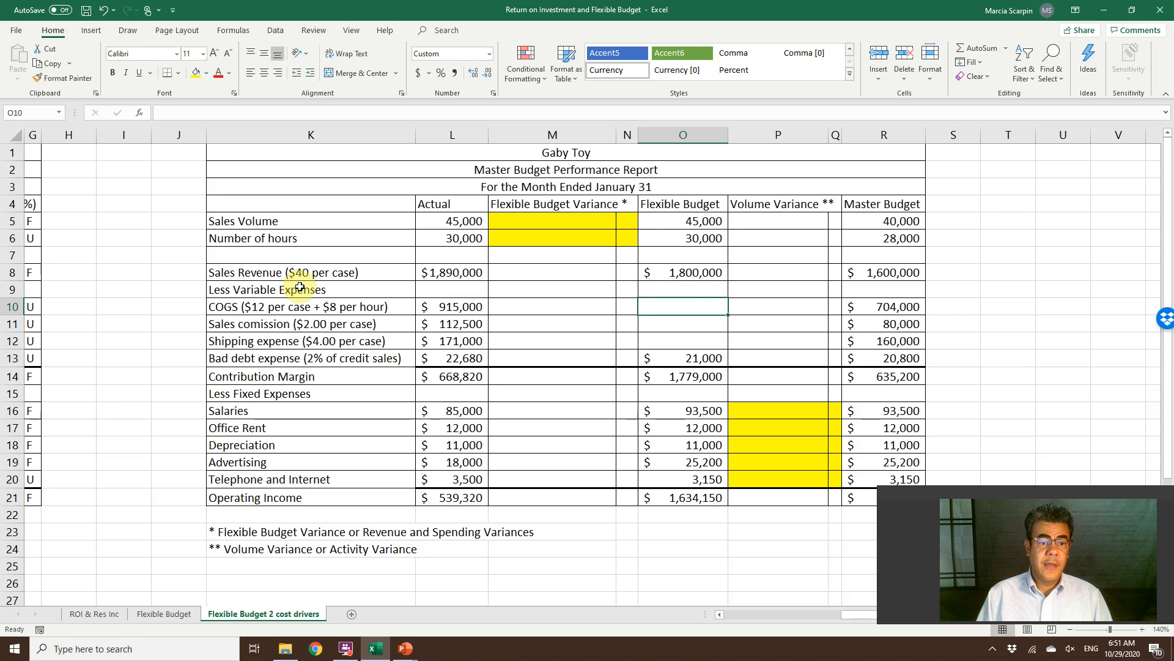
{"action": "type", "text": "+12*"}
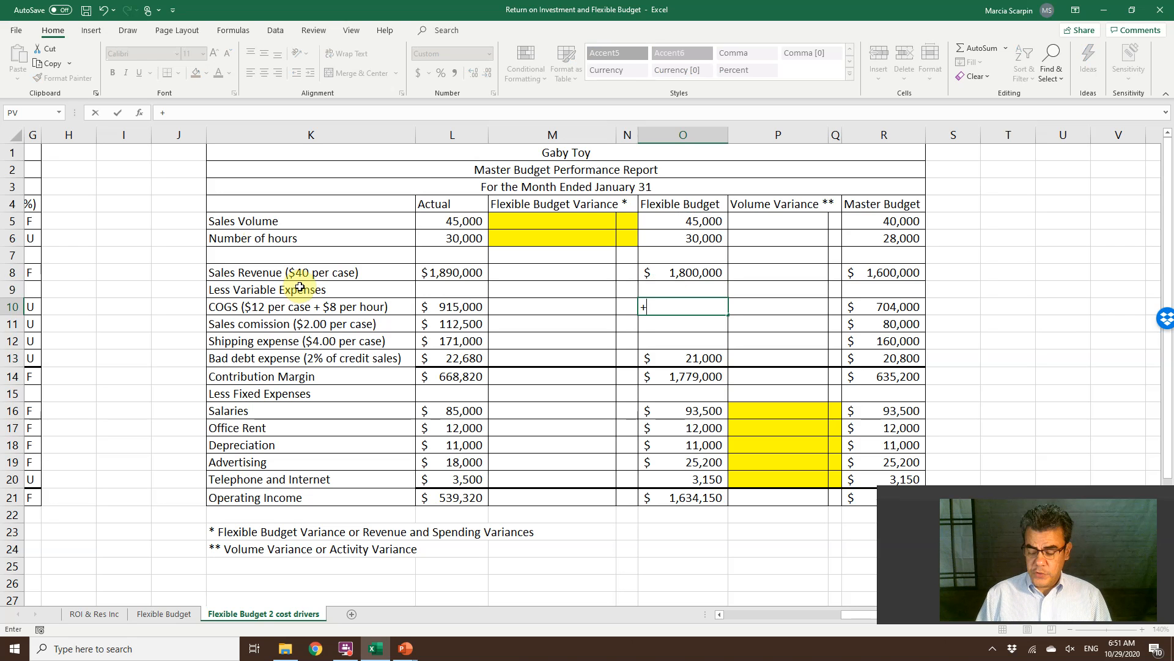
{"action": "key", "text": "Up"}
{"action": "key", "text": "Up"}
{"action": "key", "text": "Up"}
{"action": "key", "text": "Up"}
{"action": "key", "text": "Up"}
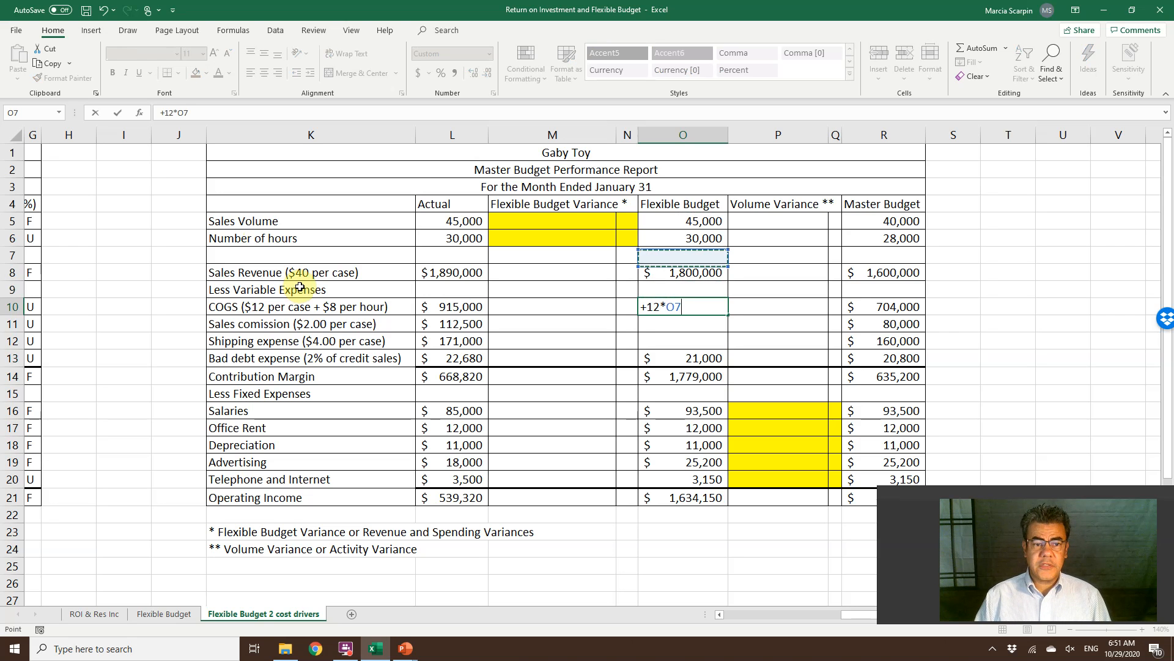
{"action": "type", "text": "+"}
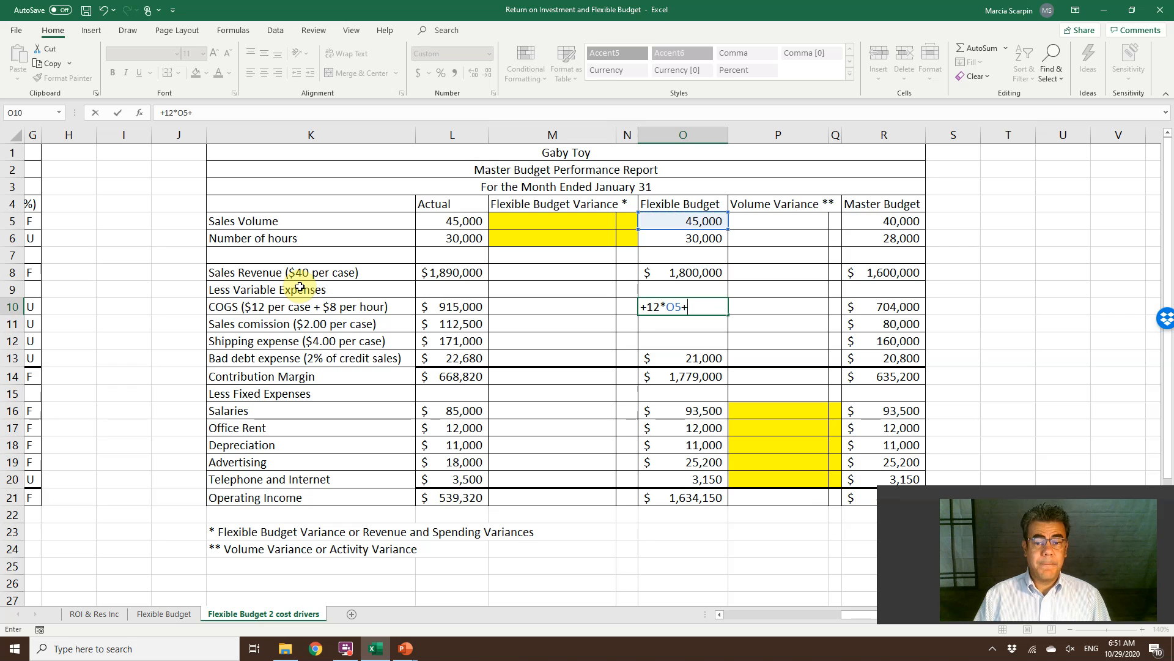
{"action": "type", "text": "8*"}
{"action": "key", "text": "Up"}
{"action": "key", "text": "Up"}
{"action": "key", "text": "Up"}
{"action": "key", "text": "Up"}
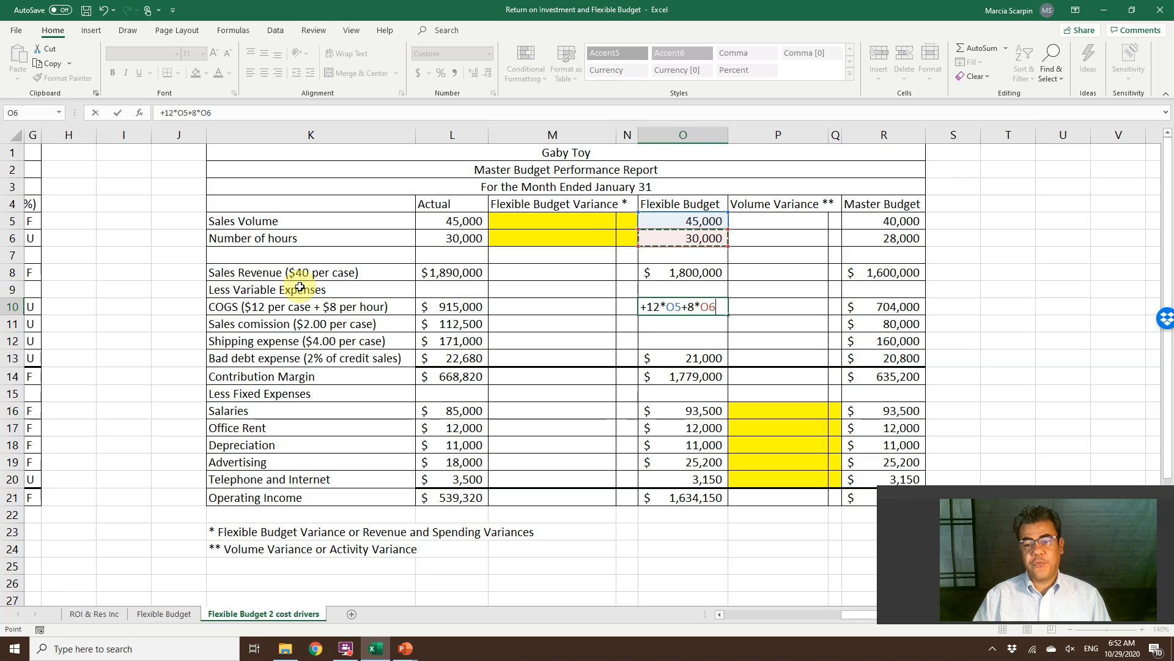
{"action": "key", "text": "Return"}
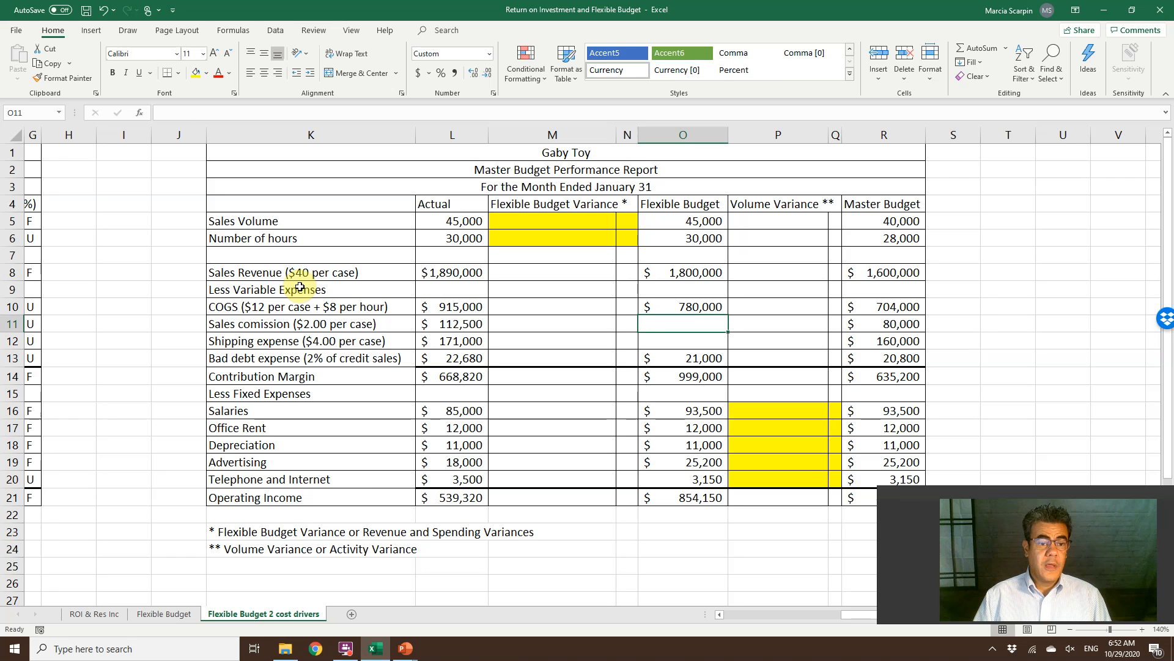
Calculate the flexible budget sales commission in O11 as 2 times the sales volume in O5.
{"action": "type", "text": "+2*"}
{"action": "key", "text": "Up"}
{"action": "key", "text": "Up"}
{"action": "key", "text": "Up"}
{"action": "key", "text": "Up"}
{"action": "key", "text": "Up"}
{"action": "key", "text": "Up"}
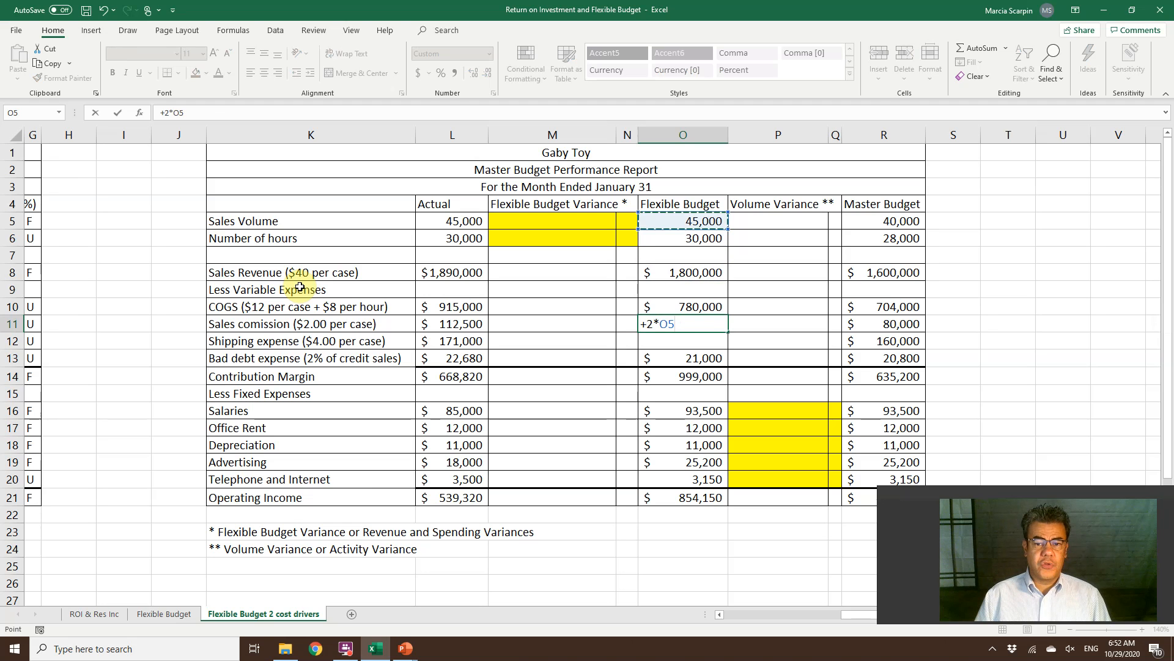
{"action": "key", "text": "Return"}
Calculate the flexible budget shipping expense in O12 as 4 times the sales volume in O5.
{"action": "type", "text": "+"}
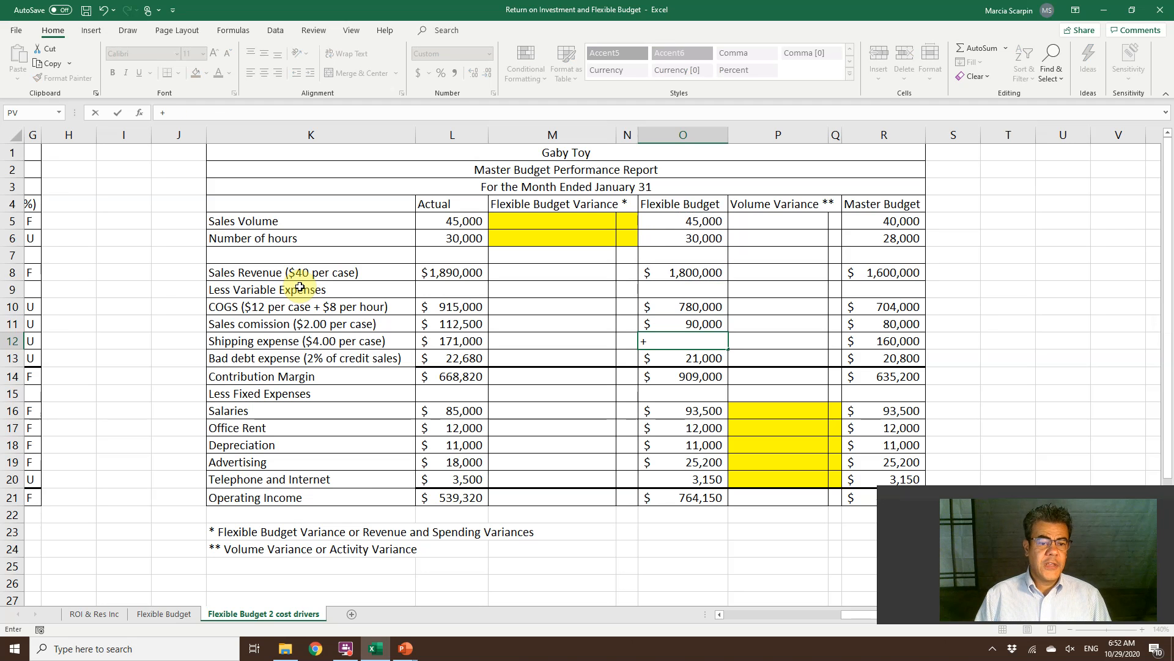
{"action": "key", "text": "Up"}
{"action": "key", "text": "Up"}
{"action": "key", "text": "Up"}
{"action": "key", "text": "Up"}
{"action": "key", "text": "Up"}
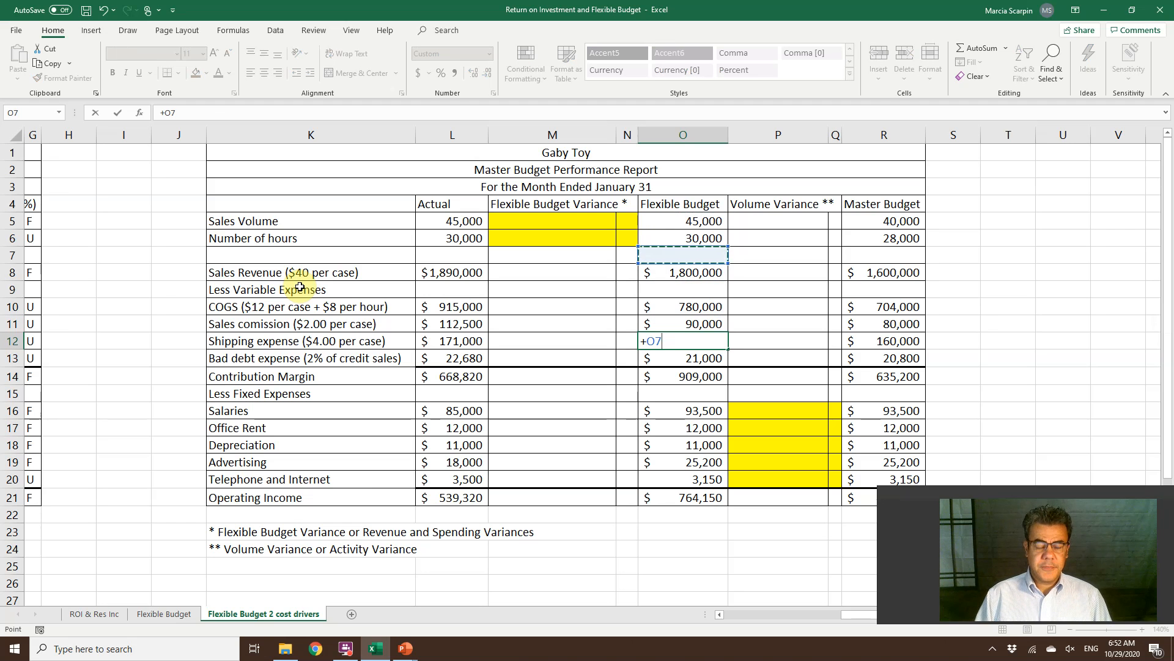
{"action": "key", "text": "BackSpace"}
{"action": "key", "text": "BackSpace"}
{"action": "type", "text": "4*"}
{"action": "key", "text": "Up"}
{"action": "key", "text": "Up"}
{"action": "key", "text": "Up"}
{"action": "key", "text": "Up"}
{"action": "key", "text": "Up"}
{"action": "key", "text": "Up"}
{"action": "key", "text": "Up"}
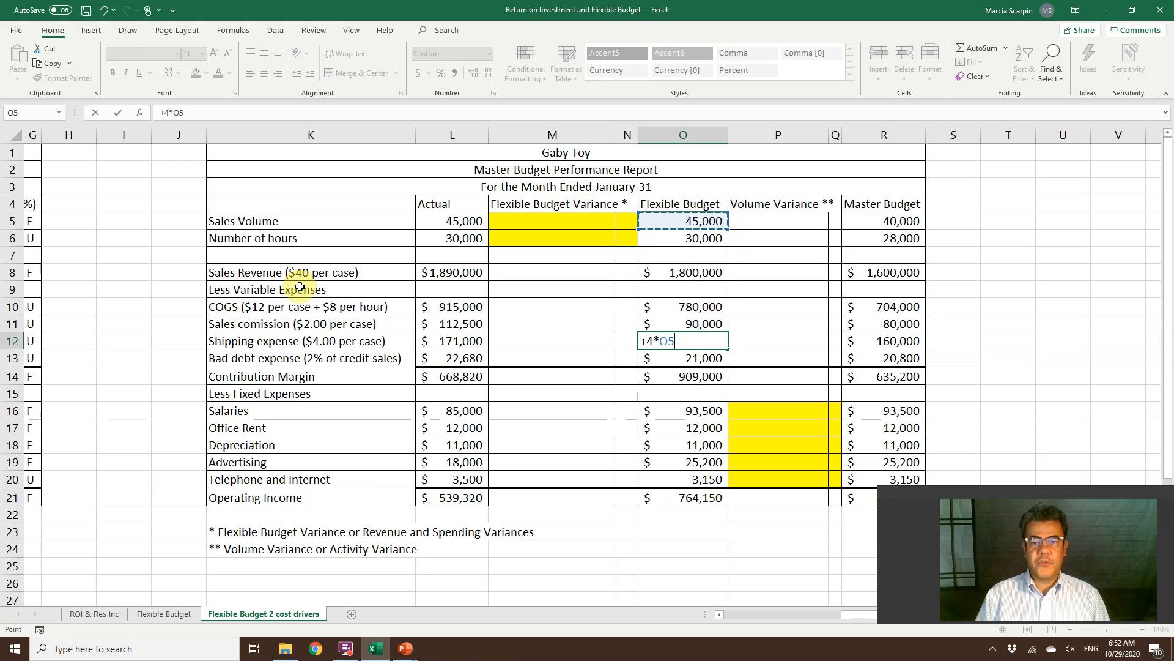
{"action": "key", "text": "Return"}
Calculate the sales volume's Volume Variance in P5 as the absolute difference between flexible budget O5 and master budget R5.
{"action": "key", "text": "Up"}
{"action": "key", "text": "Up"}
{"action": "key", "text": "Up"}
{"action": "key", "text": "Up"}
{"action": "key", "text": "Up"}
{"action": "key", "text": "Up"}
{"action": "key", "text": "Up"}
{"action": "key", "text": "Up"}
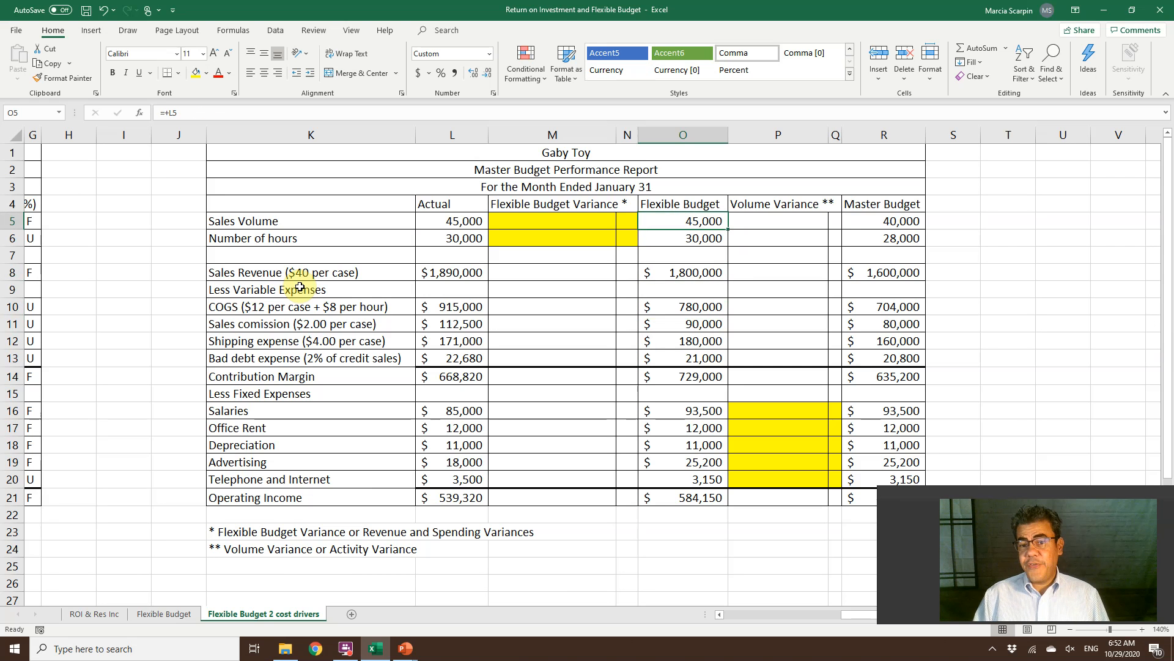
{"action": "key", "text": "Right"}
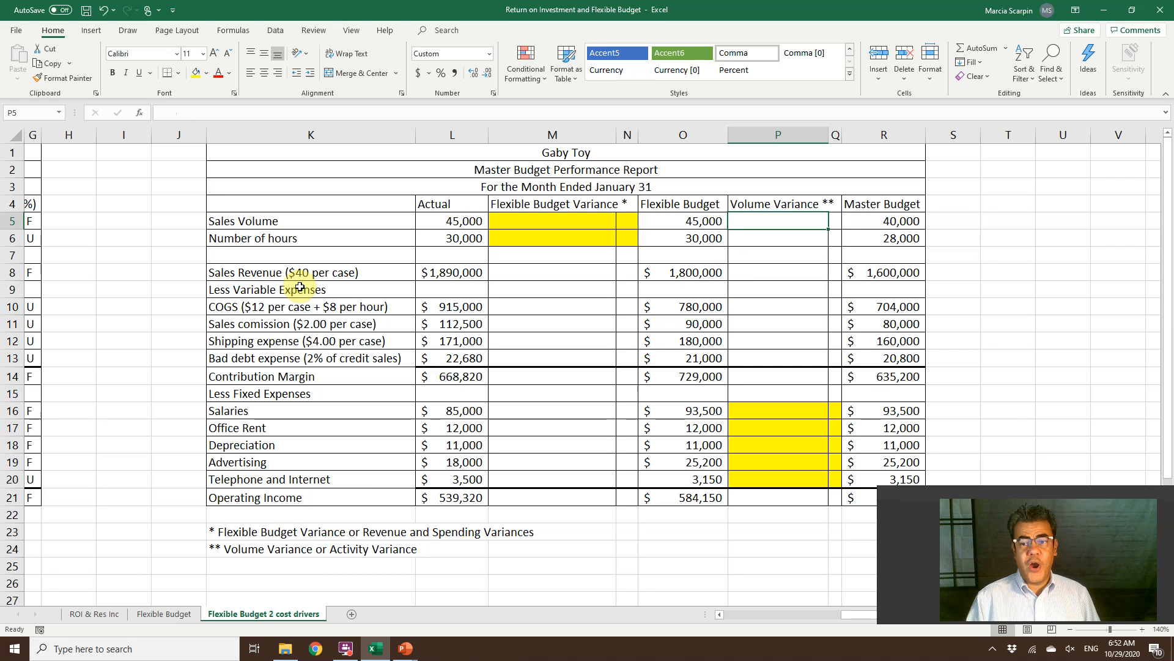
{"action": "type", "text": "=abs("}
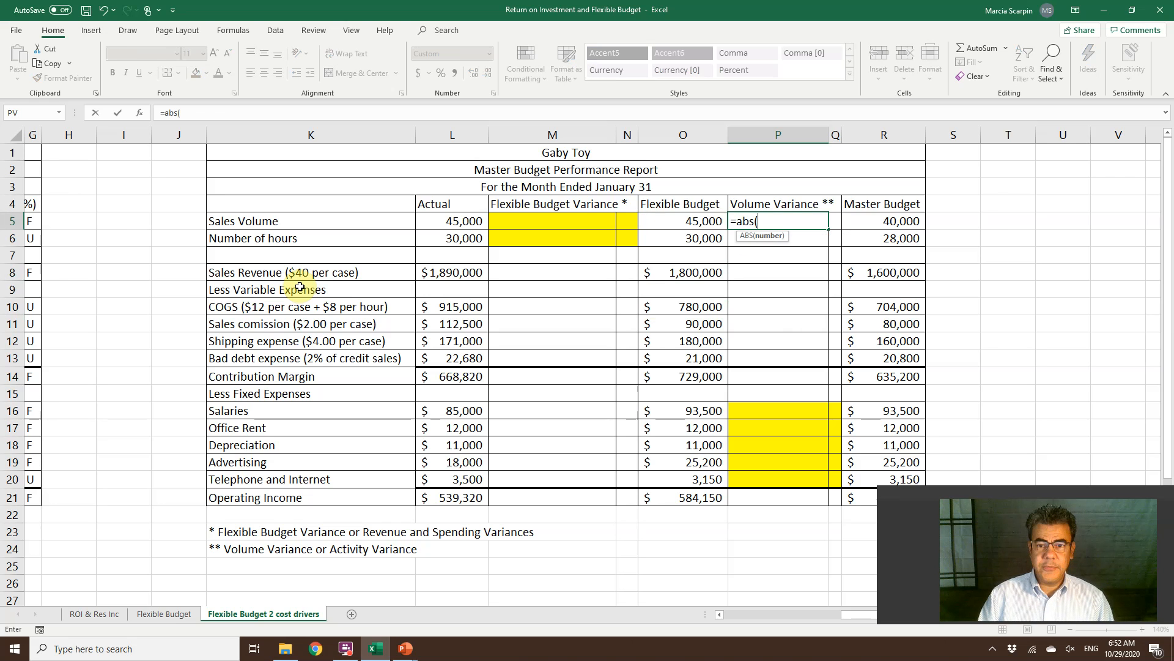
{"action": "key", "text": "Left"}
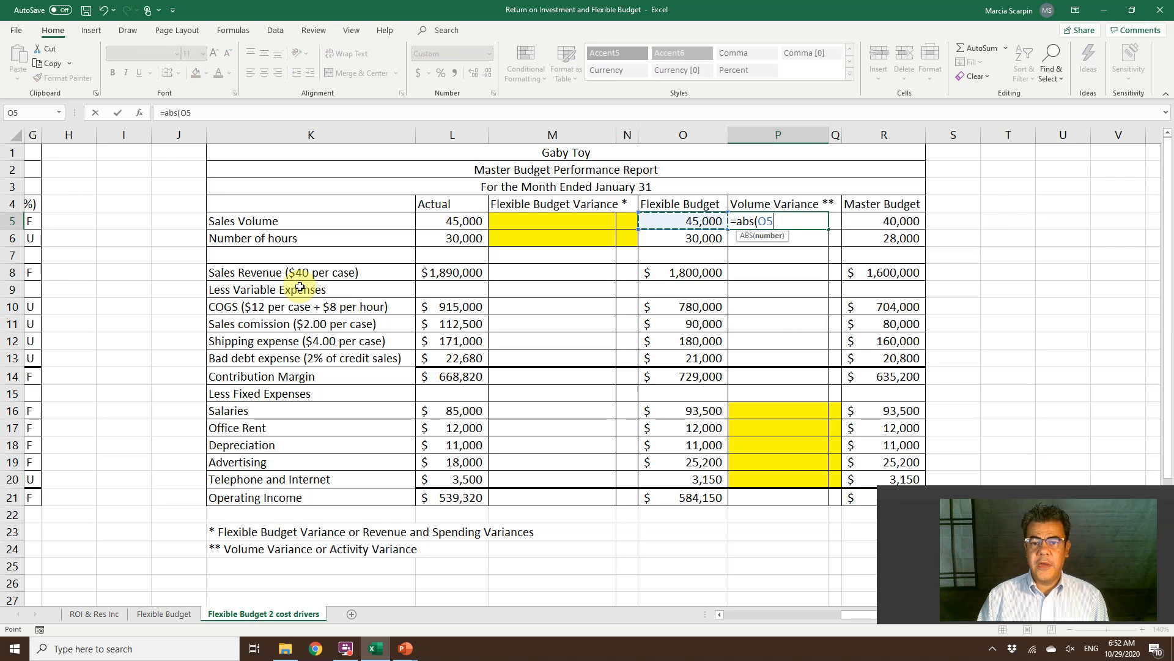
{"action": "type", "text": "-"}
{"action": "key", "text": "Right"}
{"action": "key", "text": "Right"}
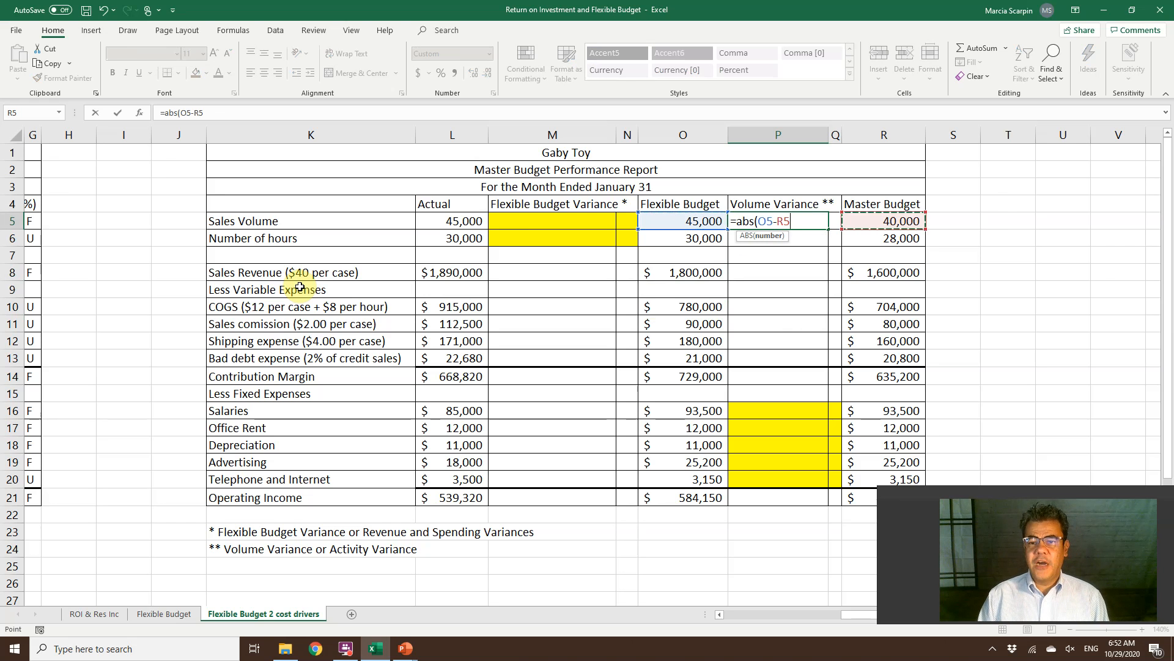
{"action": "key", "text": "Return"}
Flag the sales volume variance in Q5 with an IF formula returning "F" when O5 is greater than R5, otherwise "U".
{"action": "key", "text": "Up"}
{"action": "key", "text": "Right"}
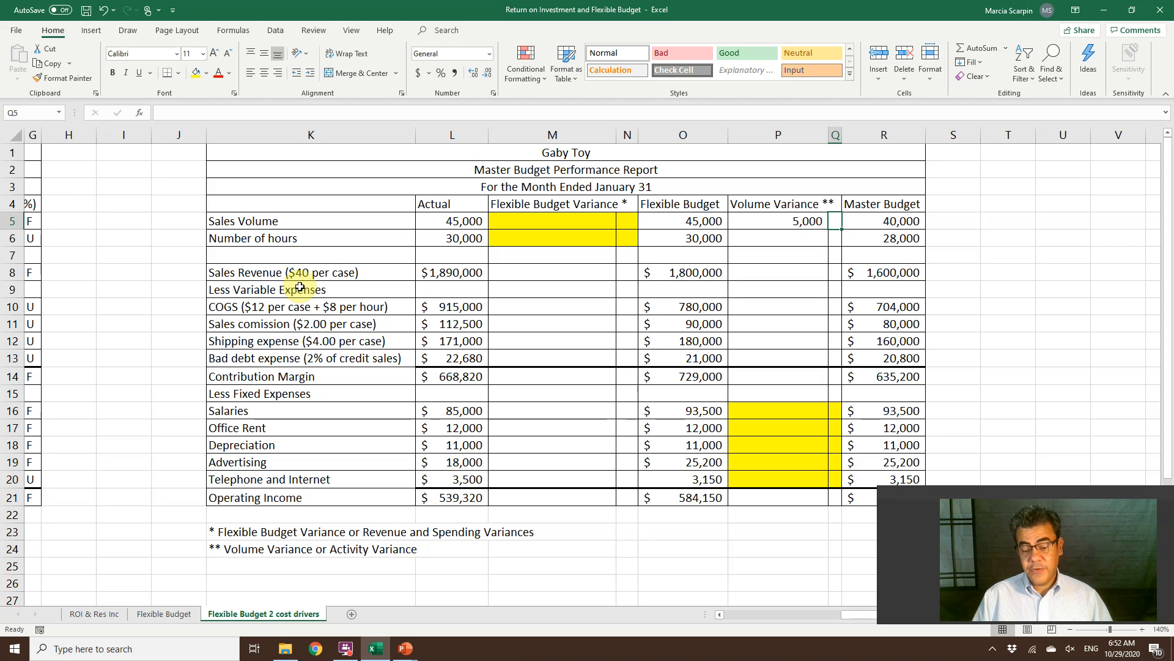
{"action": "type", "text": "=if("}
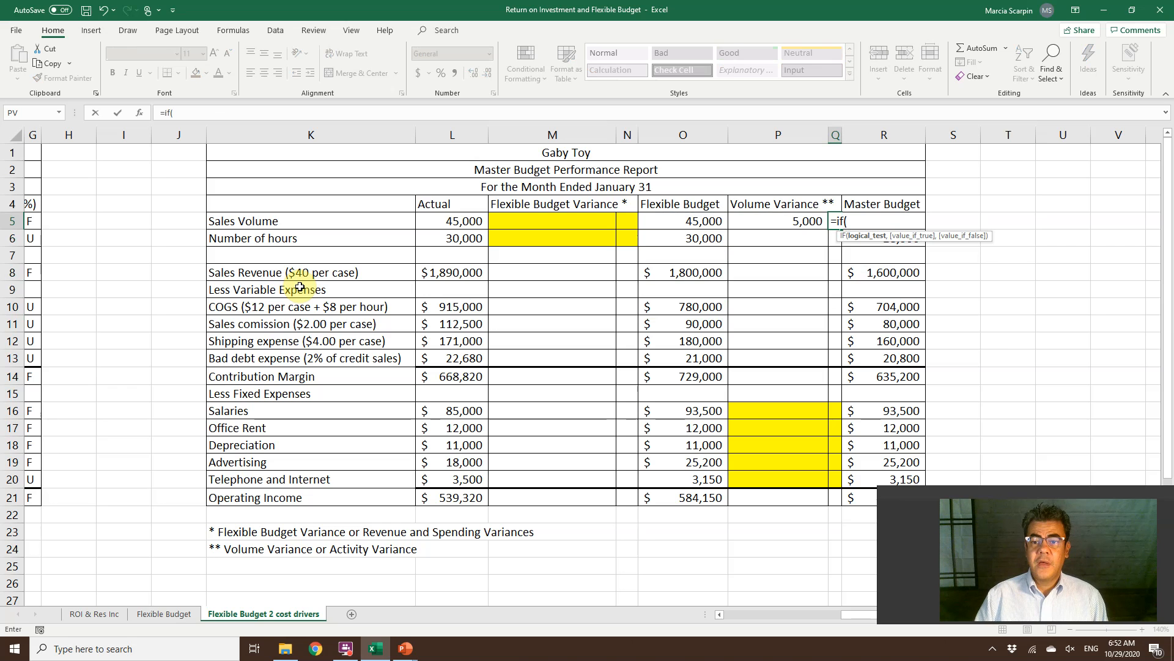
{"action": "key", "text": "Left"}
{"action": "key", "text": "Left"}
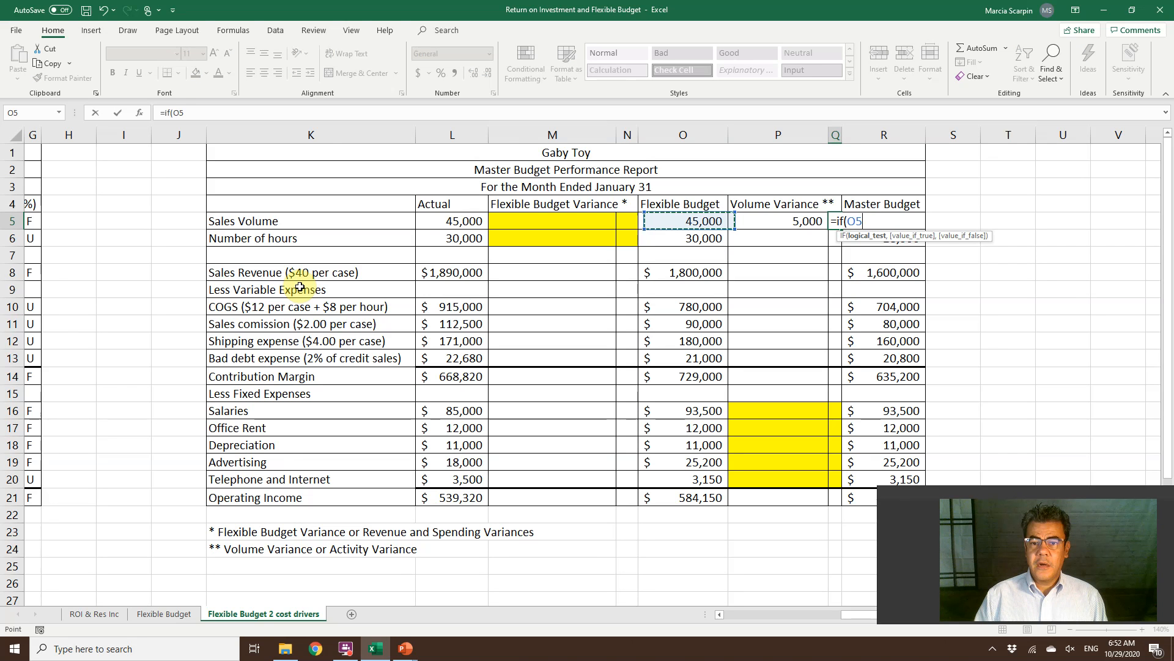
{"action": "type", "text": ">"}
{"action": "key", "text": "Right"}
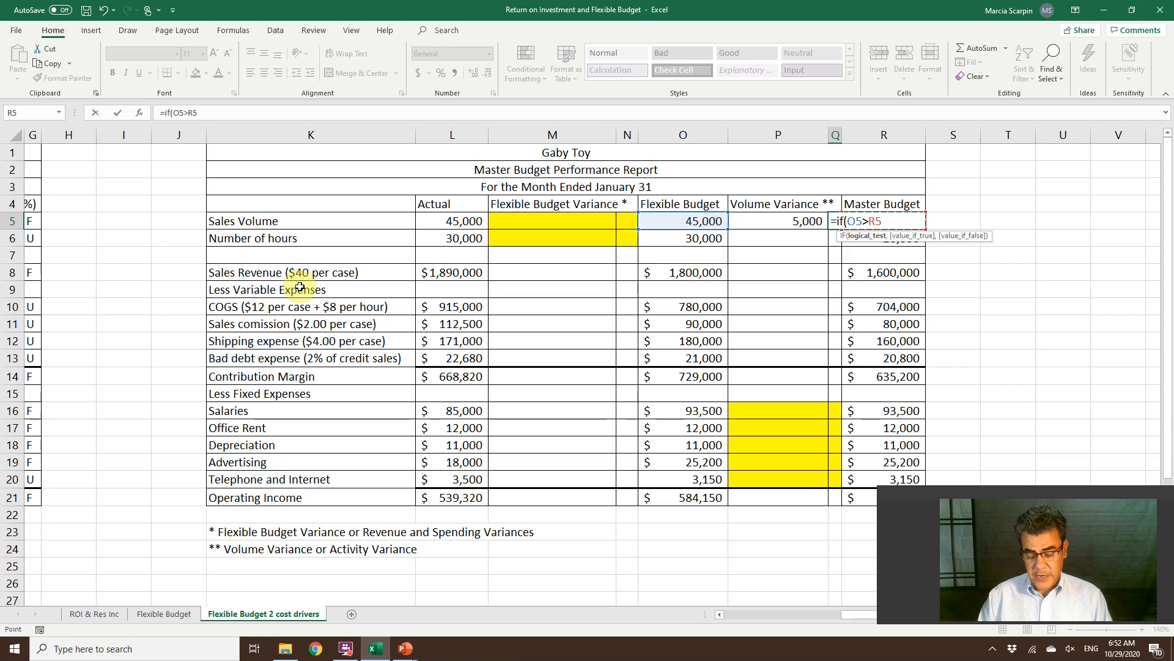
{"action": "type", "text": ",\"F"}
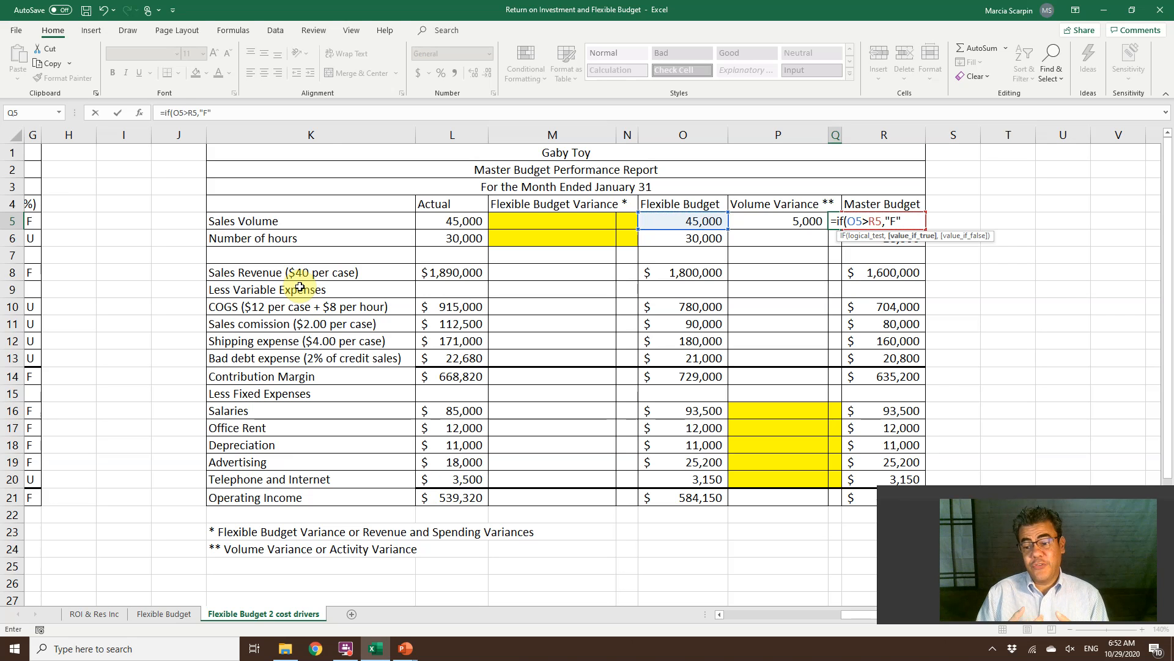
{"action": "type", "text": "\",\"U\")"}
{"action": "key", "text": "Return"}
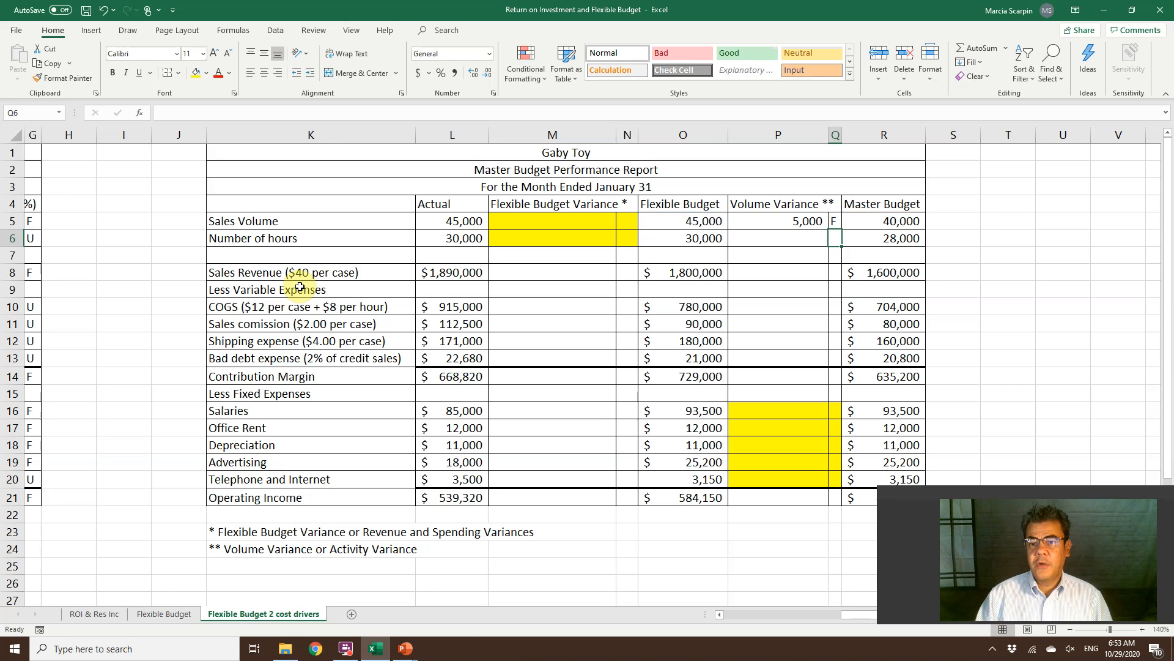
{"action": "key", "text": "Up"}
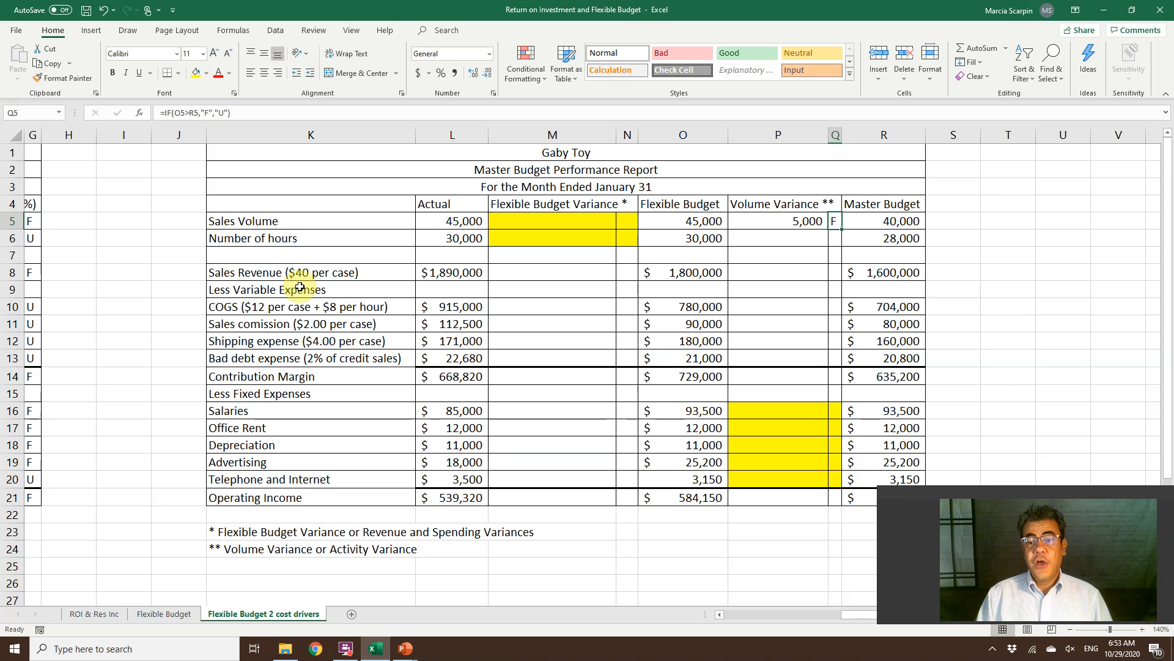
Copy the sales volume's Volume Variance formula from P5 to the Number of hours row in P6.
{"action": "key", "text": "Left"}
{"action": "key", "text": "ctrl+c"}
{"action": "key", "text": "Down"}
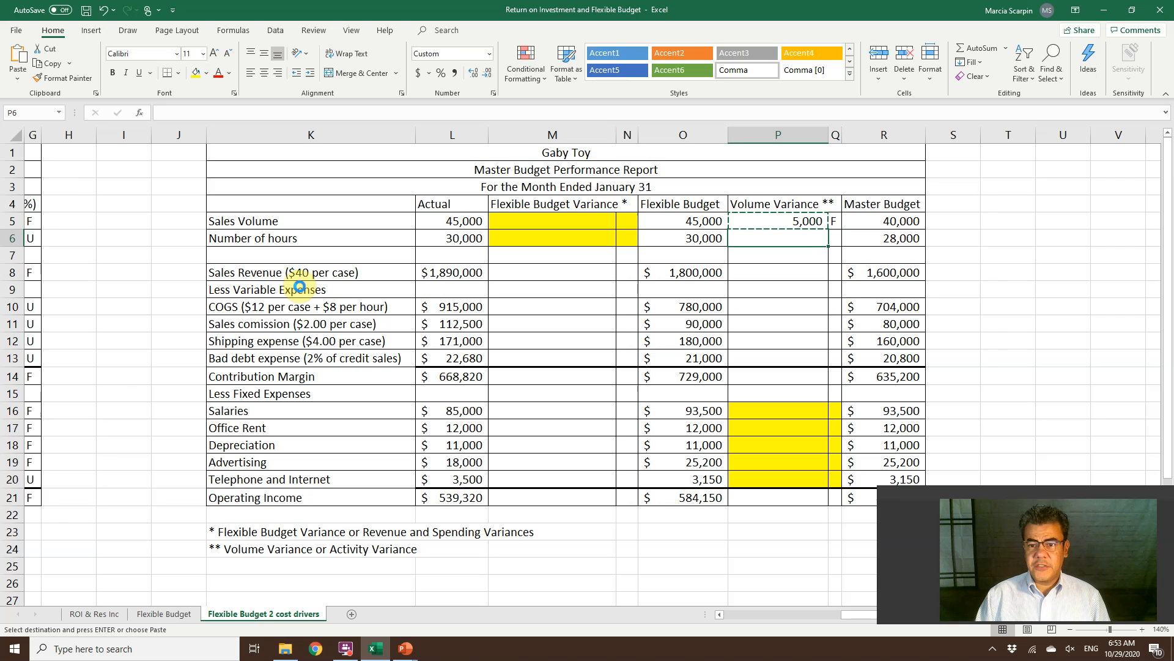
{"action": "key", "text": "Return"}
Flag the hours variance in Q6 with an IF formula returning "U" when O6 is greater than R6, otherwise "F".
{"action": "key", "text": "Right"}
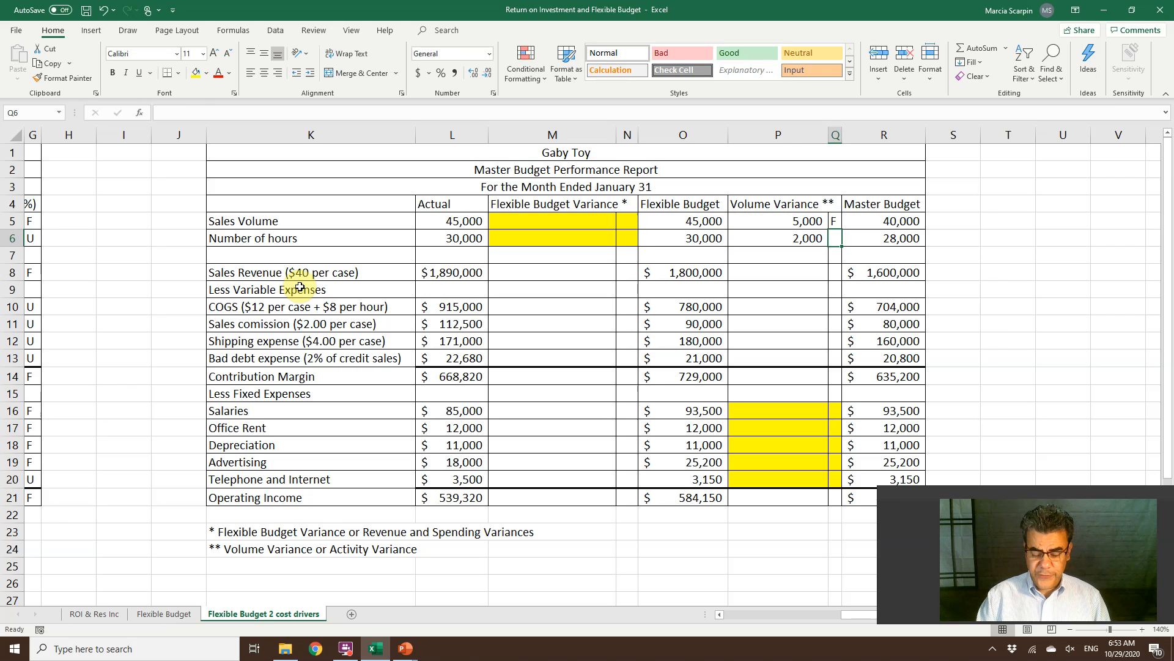
{"action": "type", "text": "=if("}
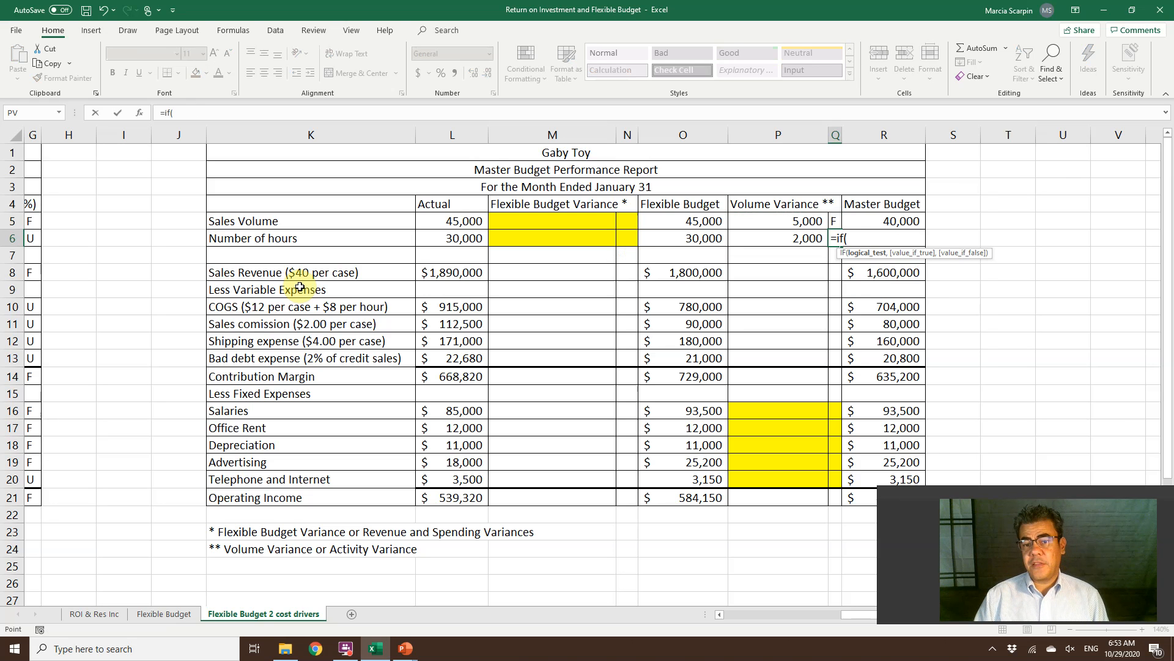
{"action": "key", "text": "Left"}
{"action": "key", "text": "Left"}
{"action": "type", "text": ">"}
{"action": "key", "text": "Right"}
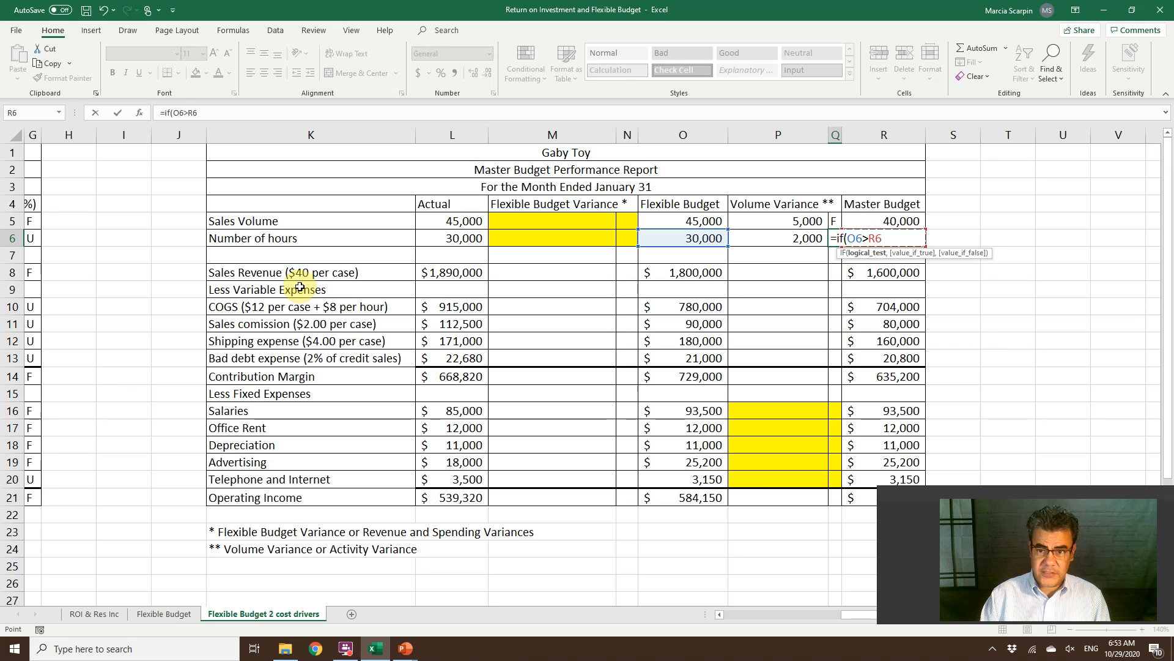
{"action": "type", "text": ","}
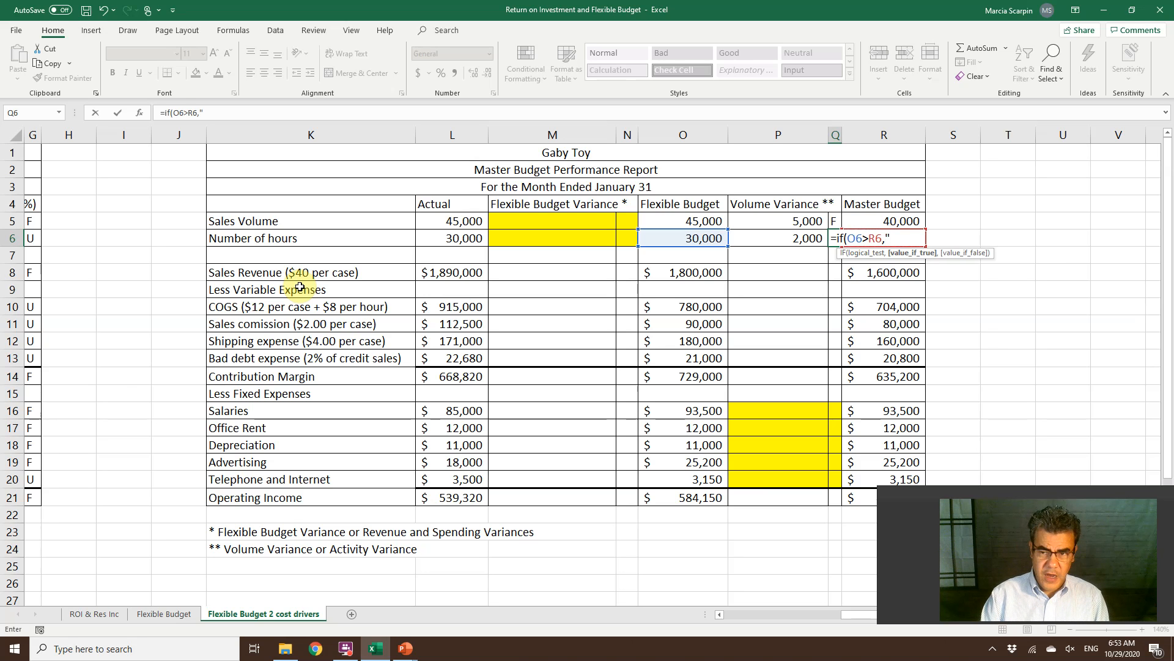
{"action": "type", "text": "\"U\",\"F\""}
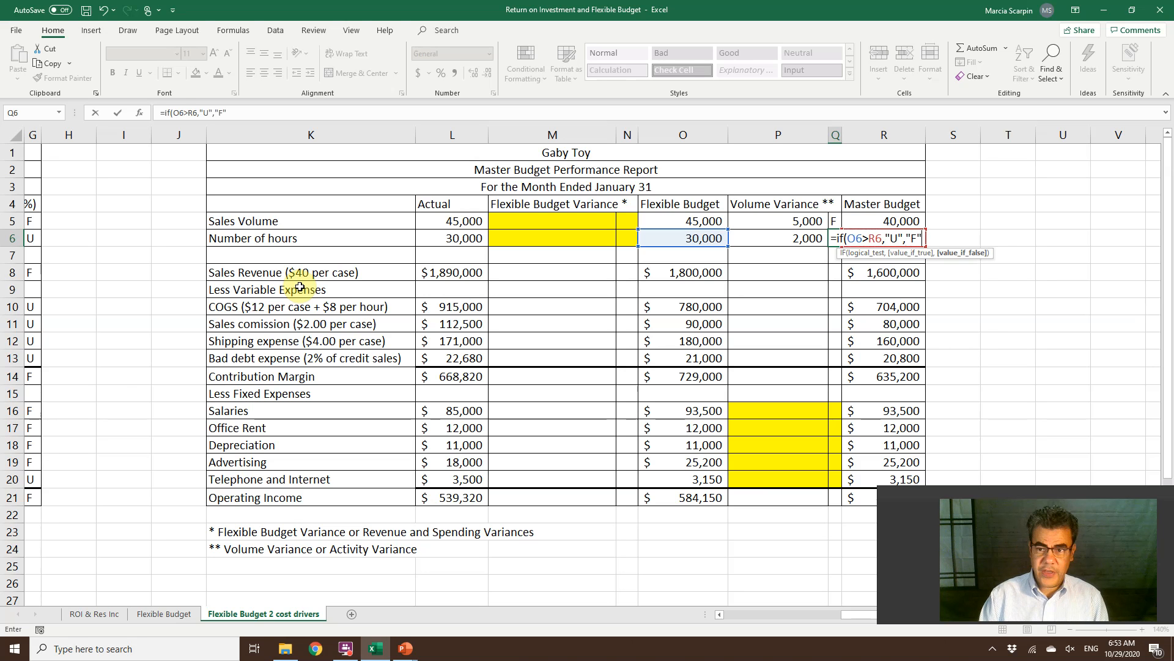
{"action": "key", "text": "Return"}
Copy the flag formula from Q5 to the Sales Revenue, Contribution Margin and Operating Income rows in Q8, Q14 and Q21.
{"action": "key", "text": "Up"}
{"action": "key", "text": "Up"}
{"action": "key", "text": "ctrl+c"}
{"action": "key", "text": "Down"}
{"action": "key", "text": "Down"}
{"action": "key", "text": "Down"}
{"action": "key", "text": "ctrl+v"}
{"action": "key", "text": "Down"}
{"action": "key", "text": "Down"}
{"action": "key", "text": "Down"}
{"action": "key", "text": "Down"}
{"action": "key", "text": "Down"}
{"action": "key", "text": "Down"}
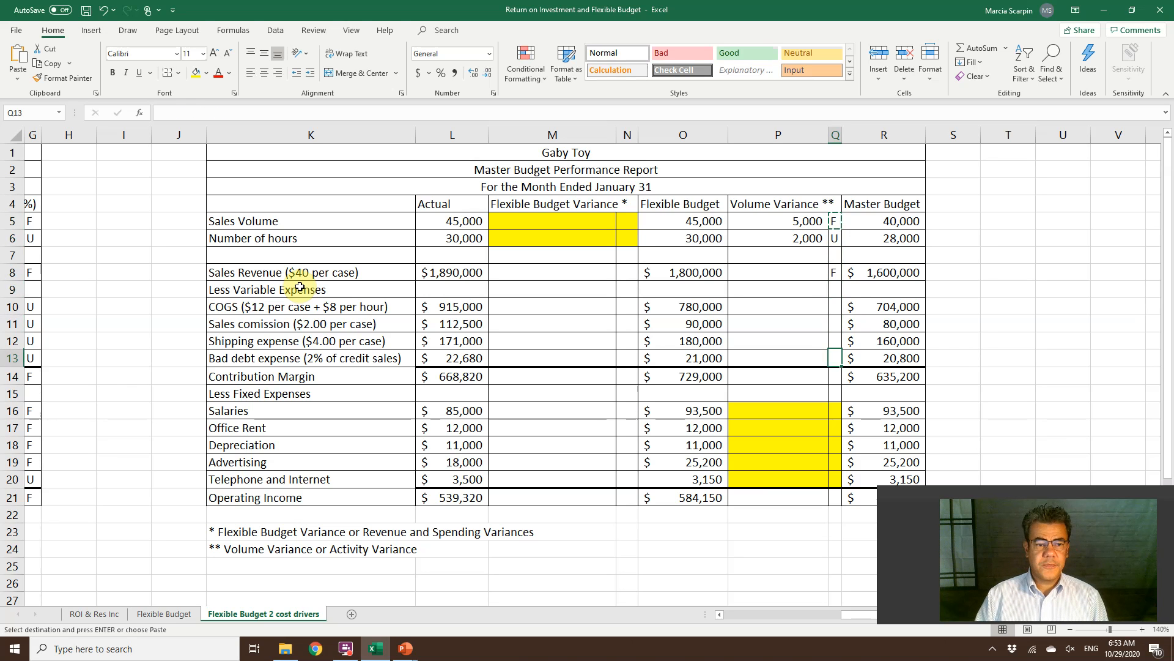
{"action": "key", "text": "ctrl+v"}
{"action": "key", "text": "Down"}
{"action": "key", "text": "Down"}
{"action": "key", "text": "Down"}
{"action": "key", "text": "Down"}
{"action": "key", "text": "Down"}
{"action": "key", "text": "Down"}
{"action": "key", "text": "Down"}
{"action": "key", "text": "ctrl+v"}
Copy the hours flag formula from Q6 to the variable expense rows in Q10:Q13.
{"action": "key", "text": "Up"}
{"action": "key", "text": "Up"}
{"action": "key", "text": "Up"}
{"action": "key", "text": "Up"}
{"action": "key", "text": "Up"}
{"action": "key", "text": "Up"}
{"action": "key", "text": "Up"}
{"action": "key", "text": "Up"}
{"action": "key", "text": "Up"}
{"action": "key", "text": "Up"}
{"action": "key", "text": "Up"}
{"action": "key", "text": "Up"}
{"action": "key", "text": "Up"}
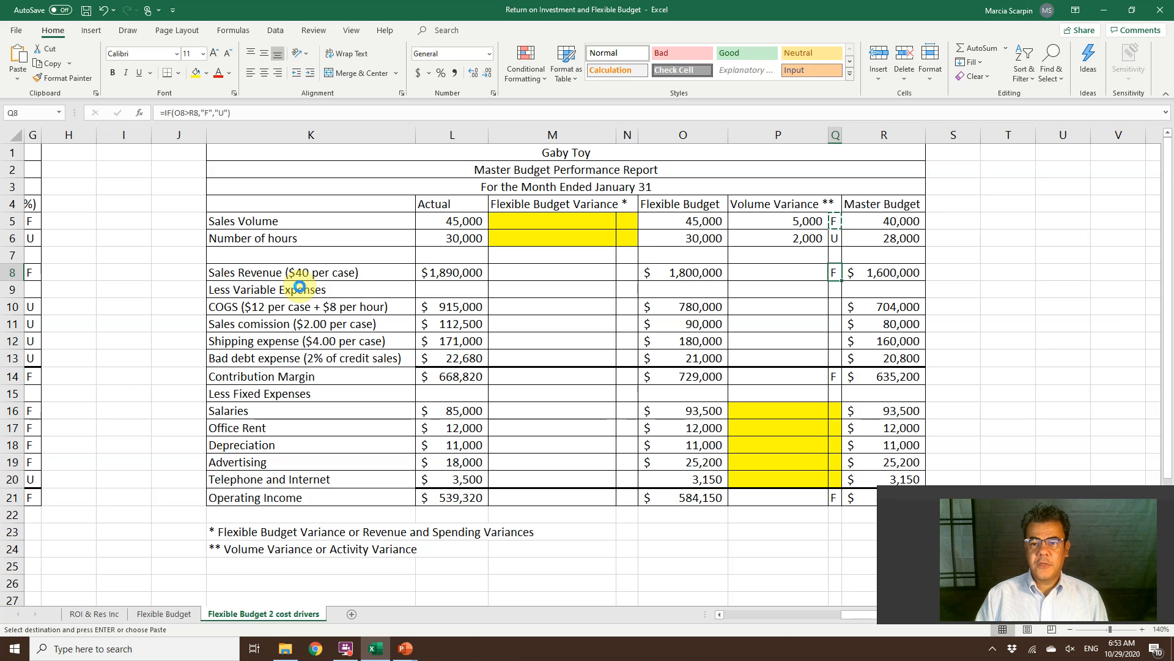
{"action": "key", "text": "Up"}
{"action": "key", "text": "Up"}
{"action": "key", "text": "ctrl+c"}
{"action": "key", "text": "Down"}
{"action": "key", "text": "Down"}
{"action": "key", "text": "Down"}
{"action": "key", "text": "Down"}
{"action": "key", "text": "shift+Down"}
{"action": "key", "text": "shift+Down"}
{"action": "key", "text": "shift+Down"}
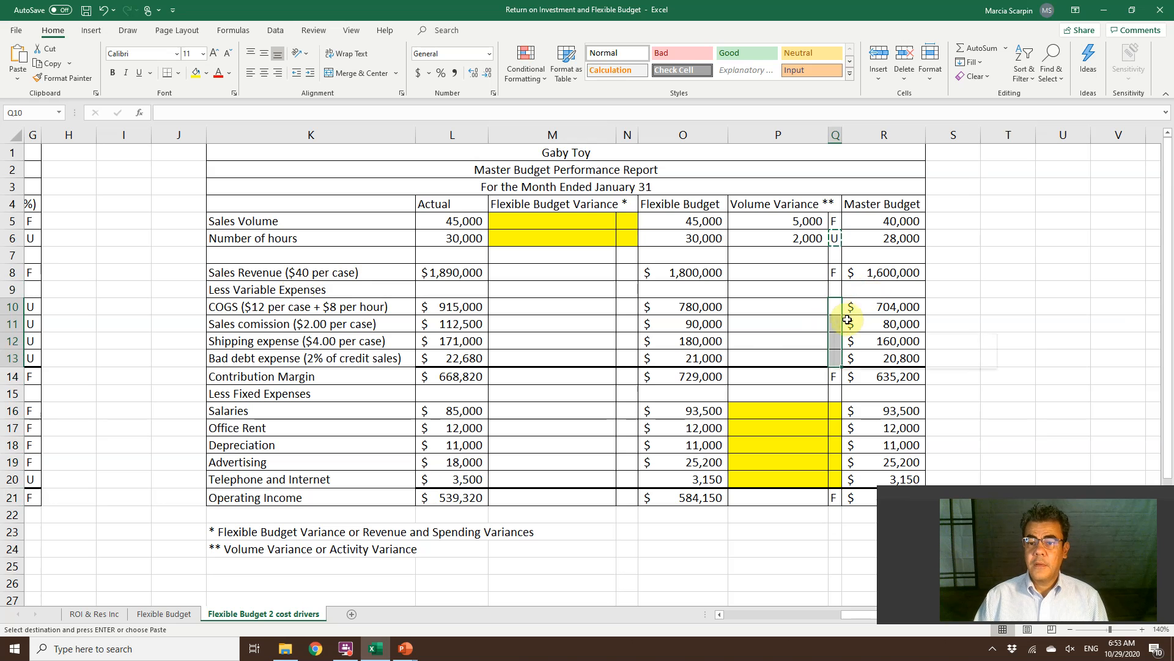
{"action": "right_click", "coordinate": [843, 325]}
{"action": "left_click", "coordinate": [904, 71]}
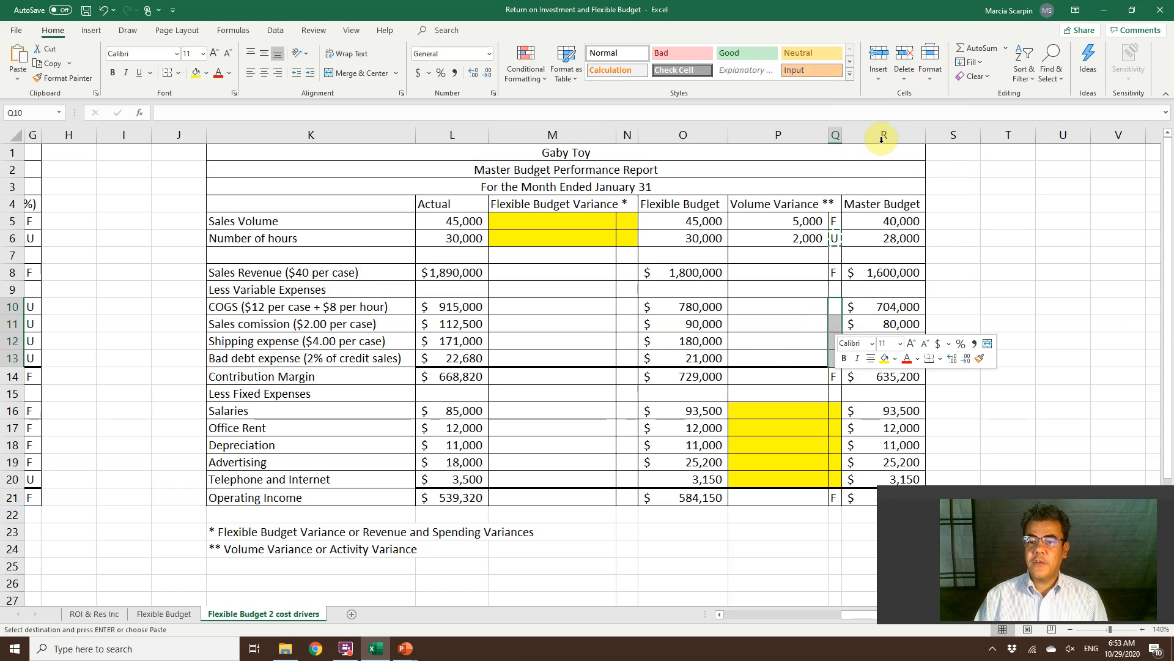
{"action": "left_click", "coordinate": [765, 354]}
{"action": "left_click_drag", "start_coordinate": [758, 406], "coordinate": [835, 459]}
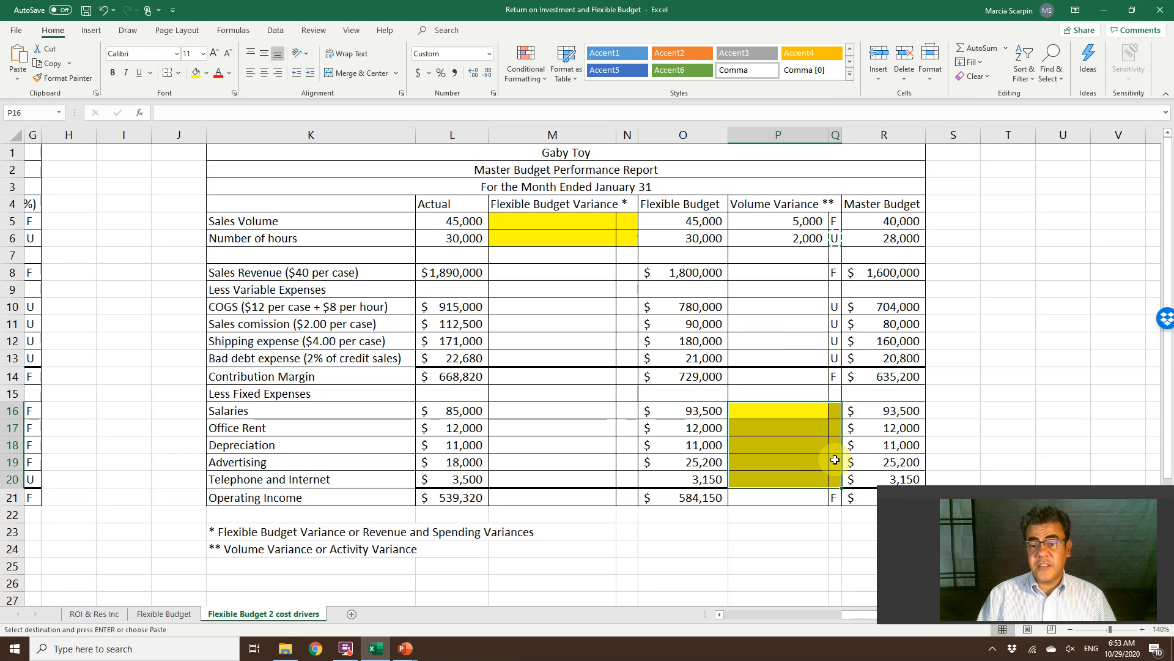
{"action": "key", "text": "Escape"}
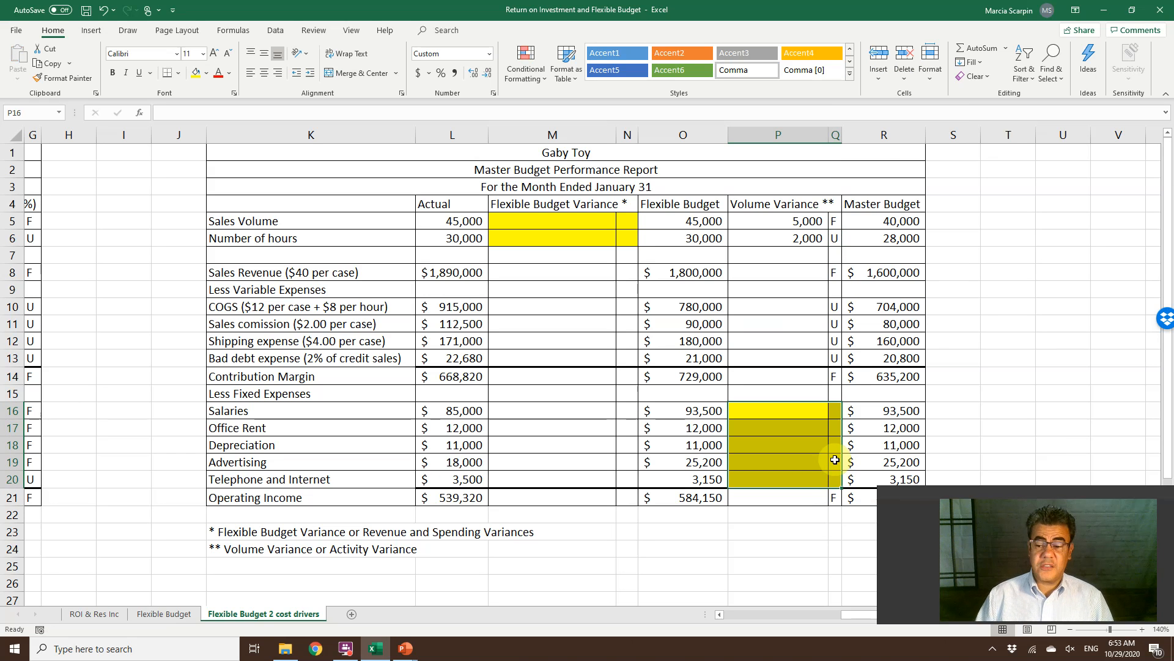
Calculate the sales revenue's Volume Variance in P8 as the absolute difference between O8 and R8.
{"action": "left_click", "coordinate": [769, 271]}
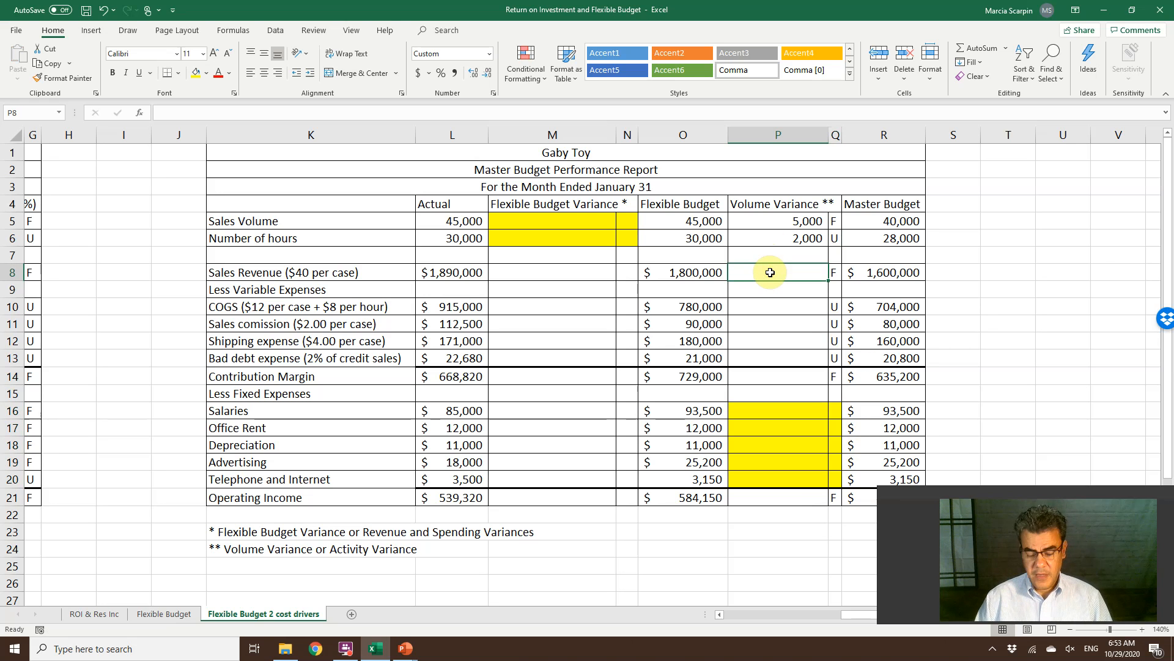
{"action": "type", "text": "=abs(o8-r8)"}
{"action": "key", "text": "Return"}
Copy the Volume Variance formula from P8 to the variable expense and Contribution Margin rows in P10:P14, pasting formulas only.
{"action": "left_click", "coordinate": [770, 272]}
{"action": "key", "text": "ctrl+c"}
{"action": "key", "text": "Down"}
{"action": "key", "text": "Down"}
{"action": "key", "text": "shift+Down"}
{"action": "key", "text": "shift+Down"}
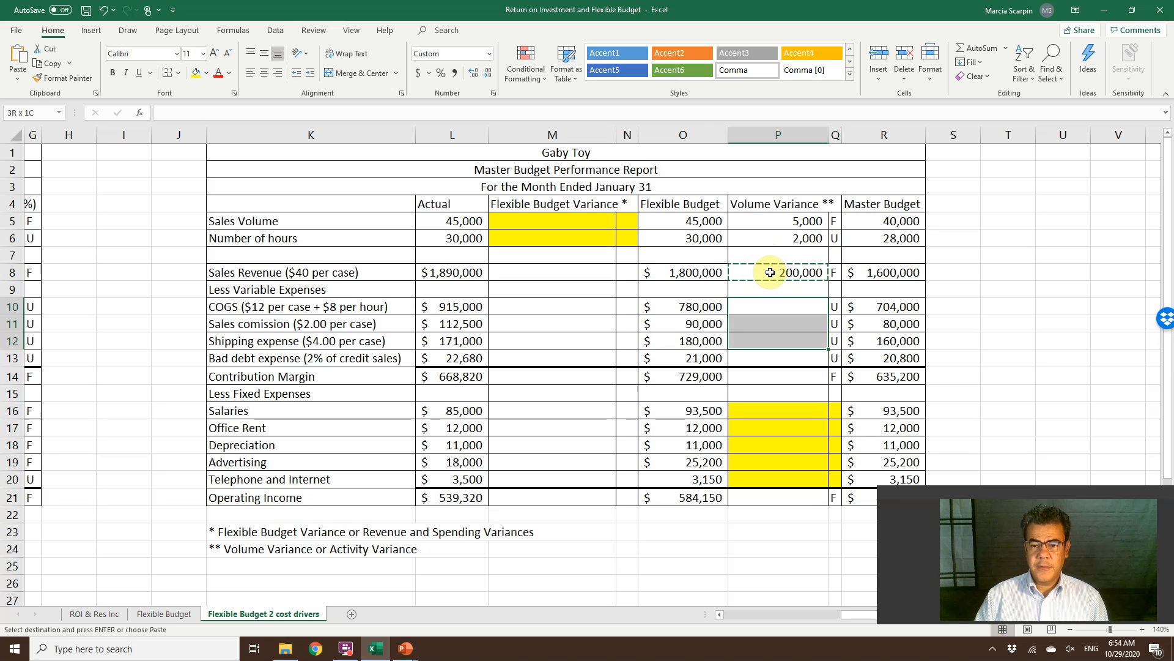
{"action": "key", "text": "shift+Down"}
{"action": "key", "text": "shift+Down"}
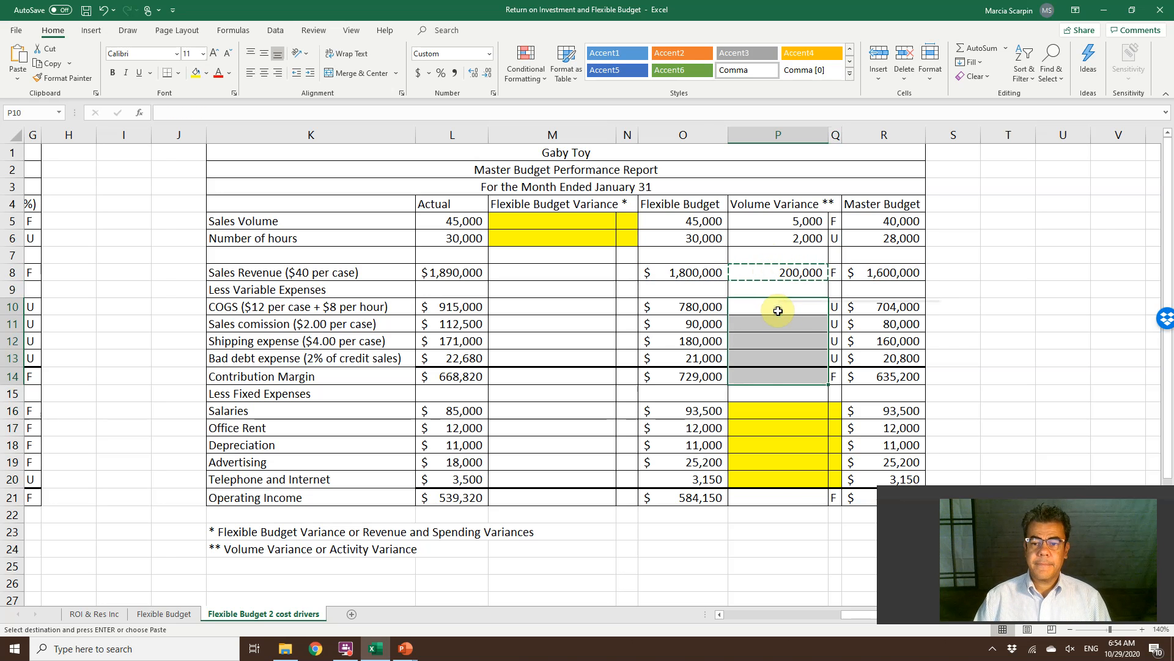
{"action": "right_click", "coordinate": [778, 308]}
{"action": "left_click", "coordinate": [844, 373]}
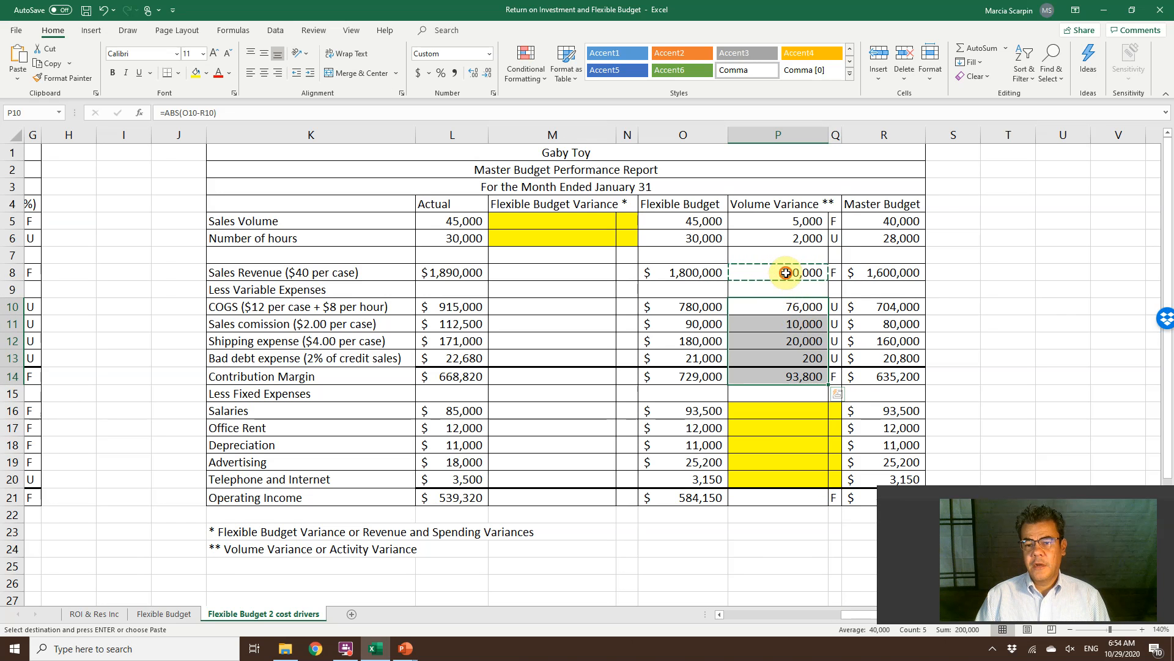
Fill the Flexible Budget Variance cells M8:M21 with the variance formula from P8, pasting formulas only.
{"action": "left_click", "coordinate": [786, 272]}
{"action": "left_click_drag", "start_coordinate": [537, 272], "coordinate": [517, 497]}
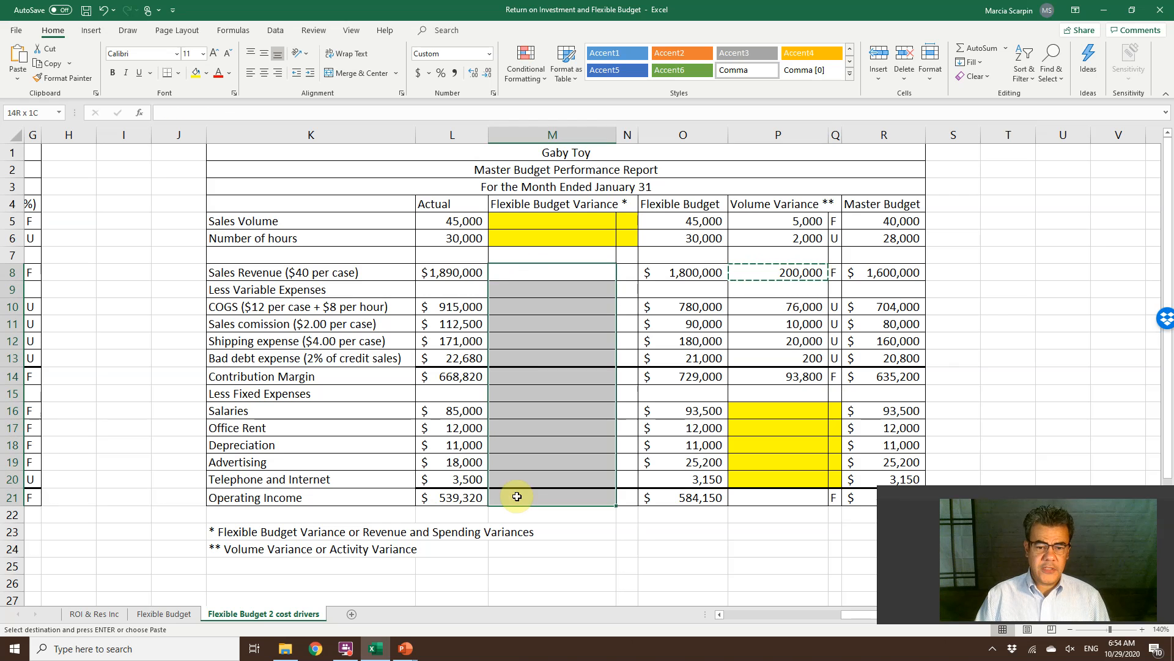
{"action": "right_click", "coordinate": [540, 304]}
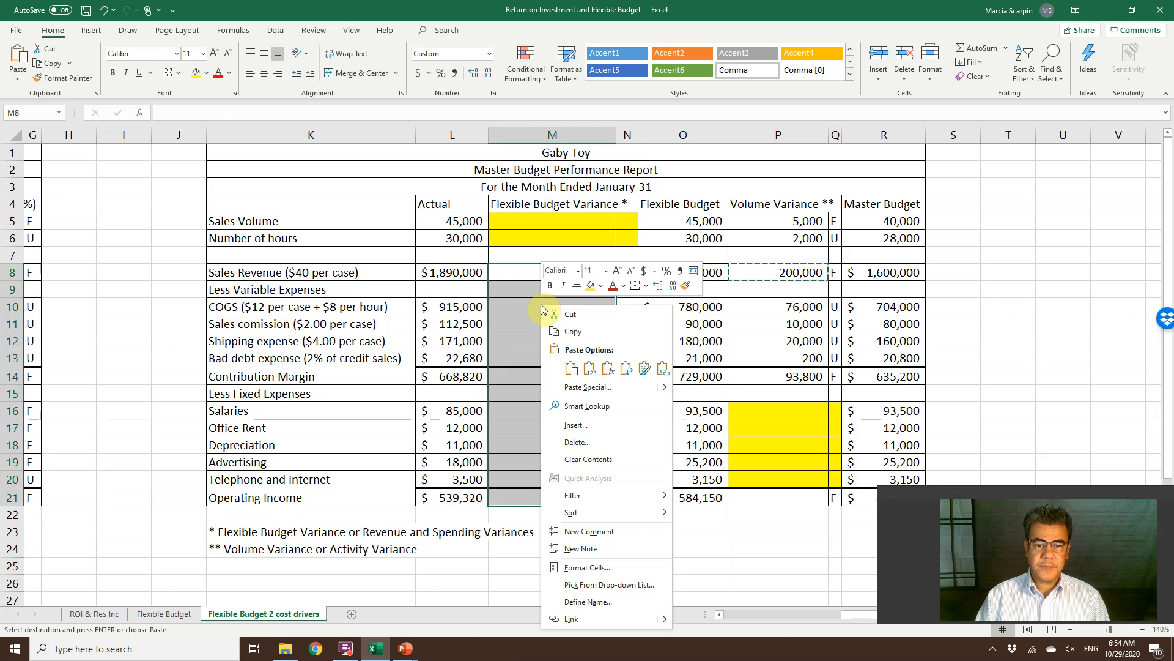
{"action": "left_click", "coordinate": [607, 375]}
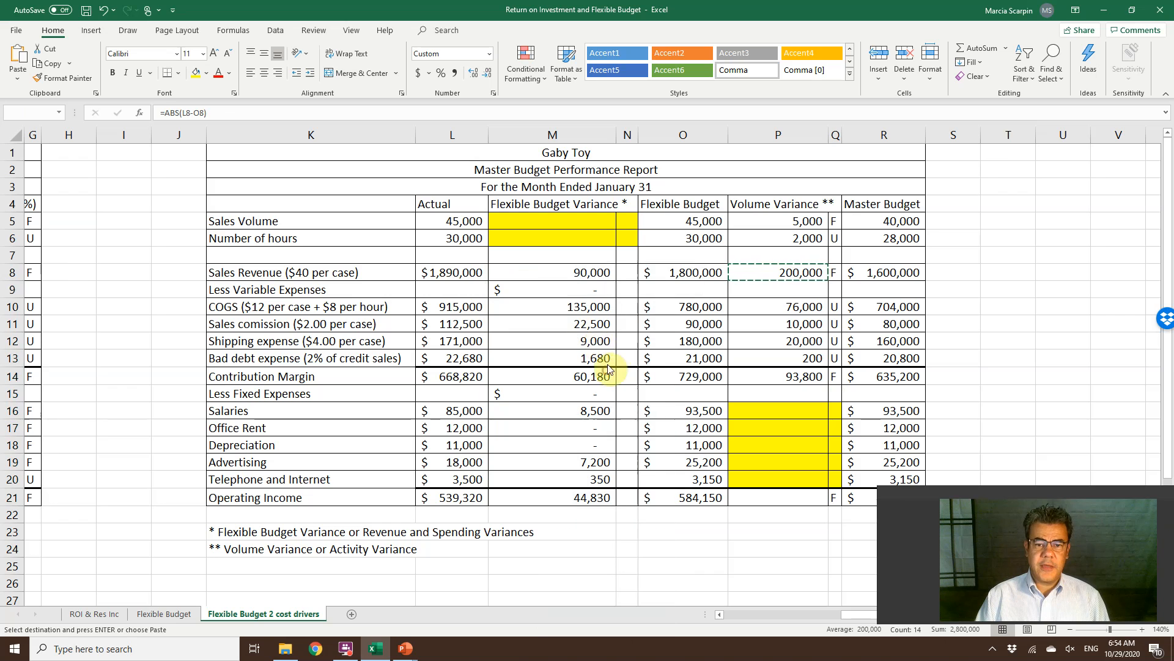
Clear the variance formulas from the Less Variable Expenses and Less Fixed Expenses heading rows in M9 and M15.
{"action": "left_click", "coordinate": [573, 295]}
{"action": "key", "text": "Delete"}
{"action": "left_click", "coordinate": [551, 395]}
{"action": "key", "text": "Delete"}
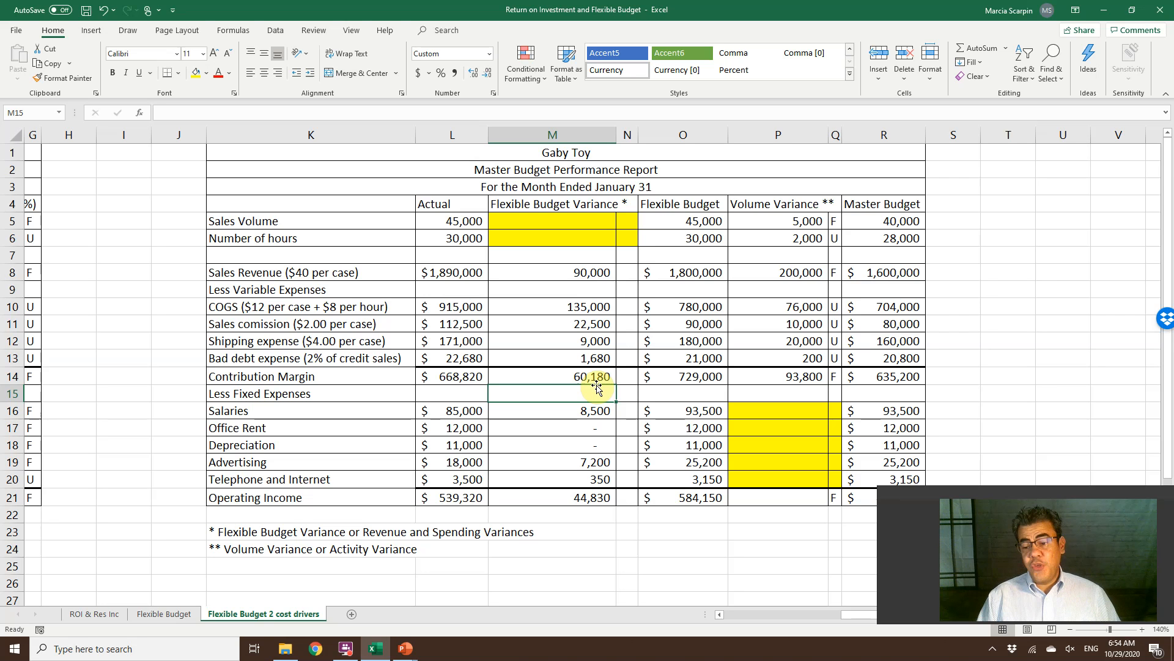
Flag the sales revenue's Flexible Budget Variance in N8 with an IF formula returning "F" when L8 is greater than O8, otherwise "U".
{"action": "left_click", "coordinate": [580, 274]}
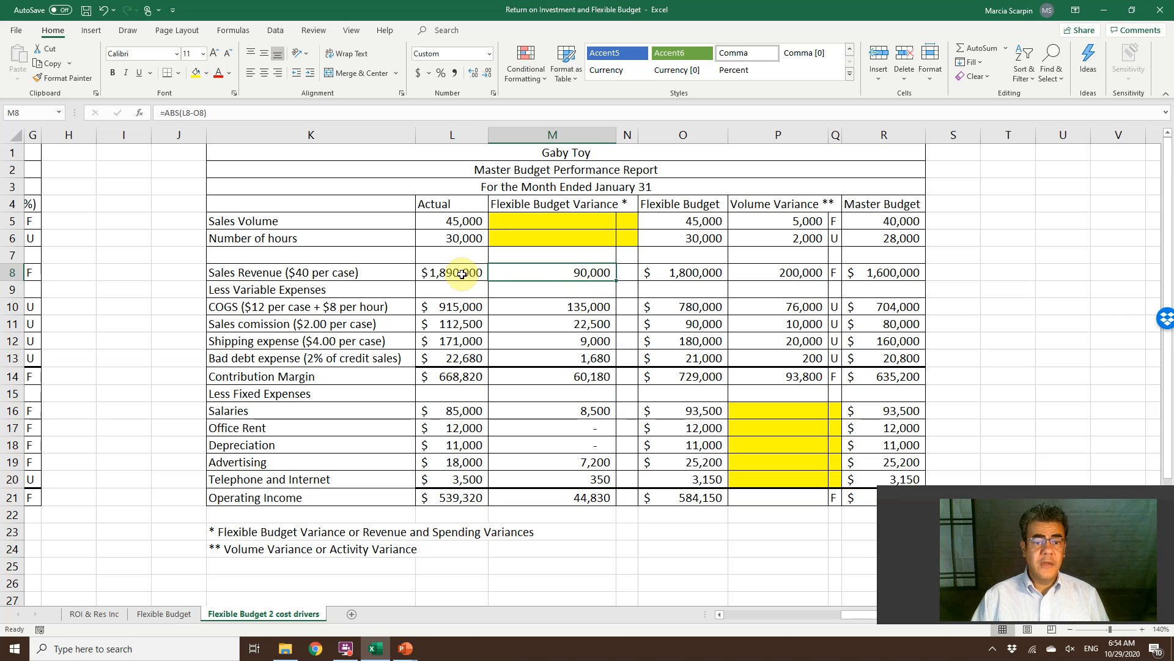
{"action": "left_click", "coordinate": [463, 273]}
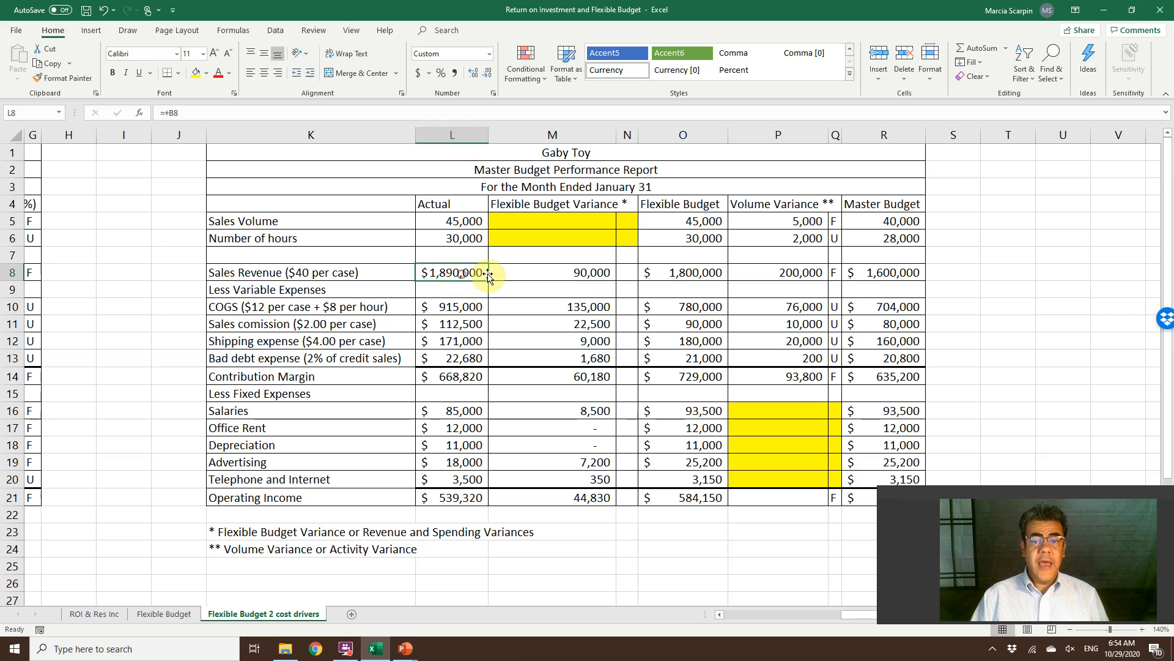
{"action": "left_click", "coordinate": [688, 275]}
{"action": "left_click", "coordinate": [632, 272]}
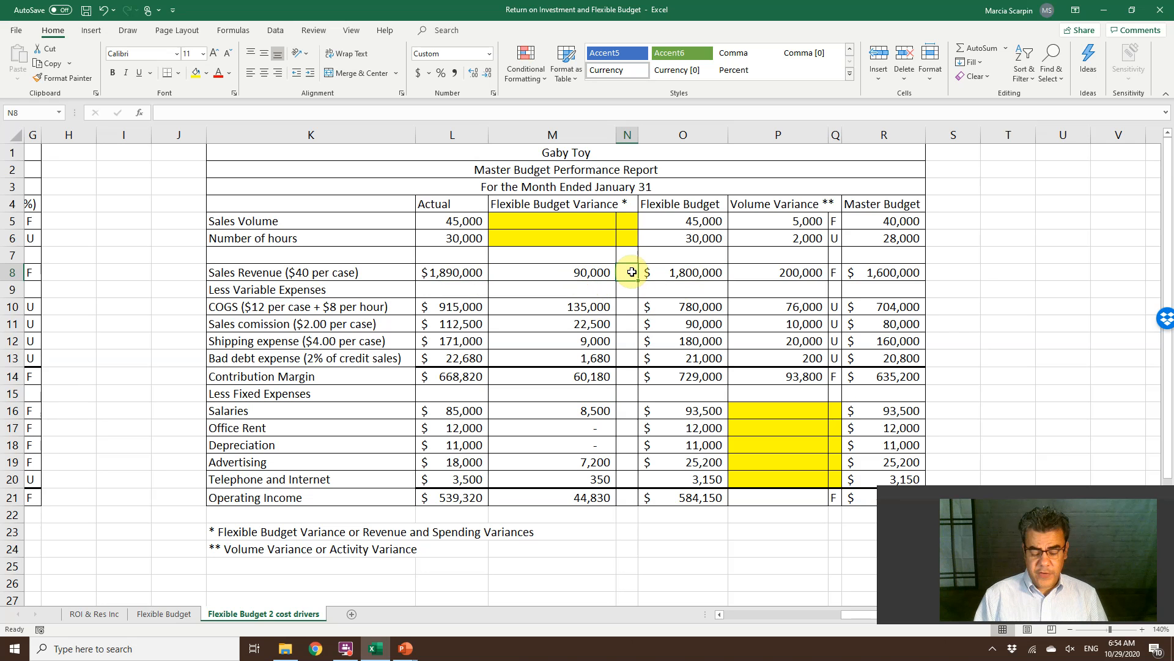
{"action": "type", "text": "=if("}
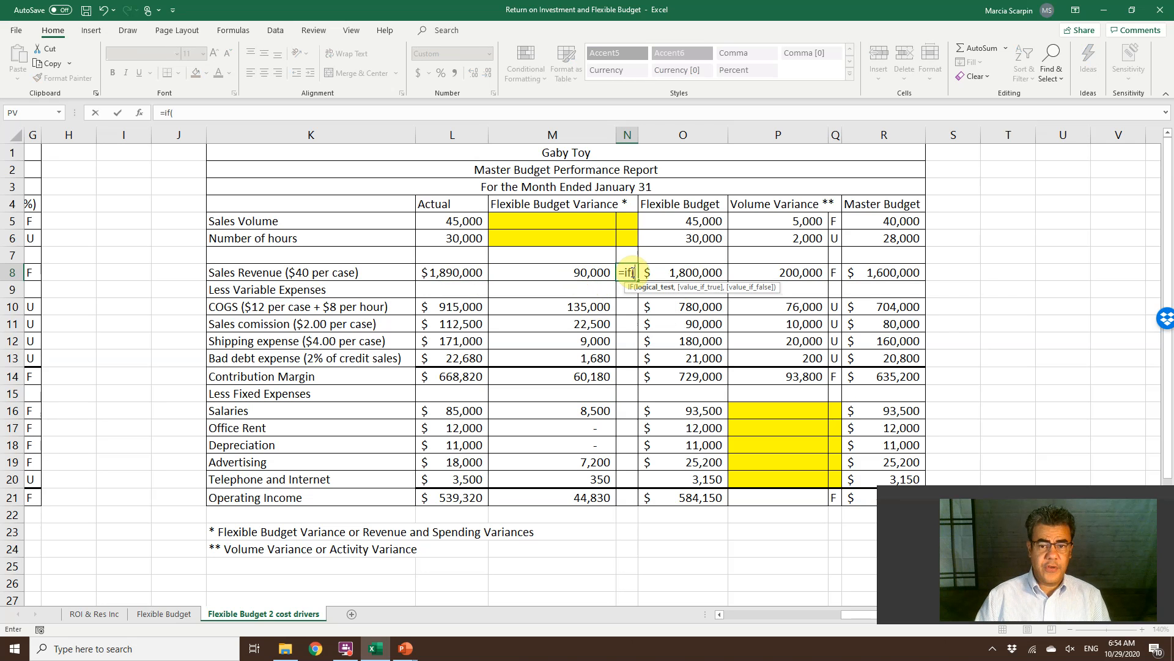
{"action": "key", "text": "Left"}
{"action": "key", "text": "Left"}
{"action": "type", "text": ">"}
{"action": "key", "text": "Right"}
{"action": "type", "text": ",\"F\",\"U\")"}
{"action": "key", "text": "Return"}
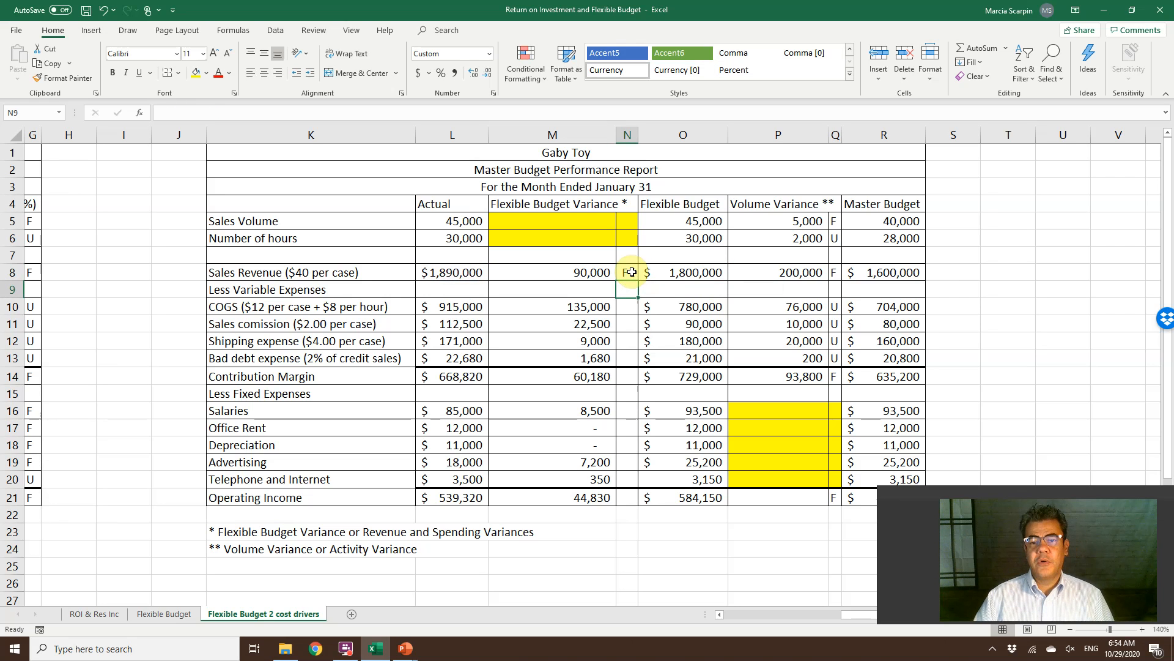
Copy the flag formula from N8 to the Contribution Margin and Operating Income rows in N14 and N21.
{"action": "left_click", "coordinate": [632, 272]}
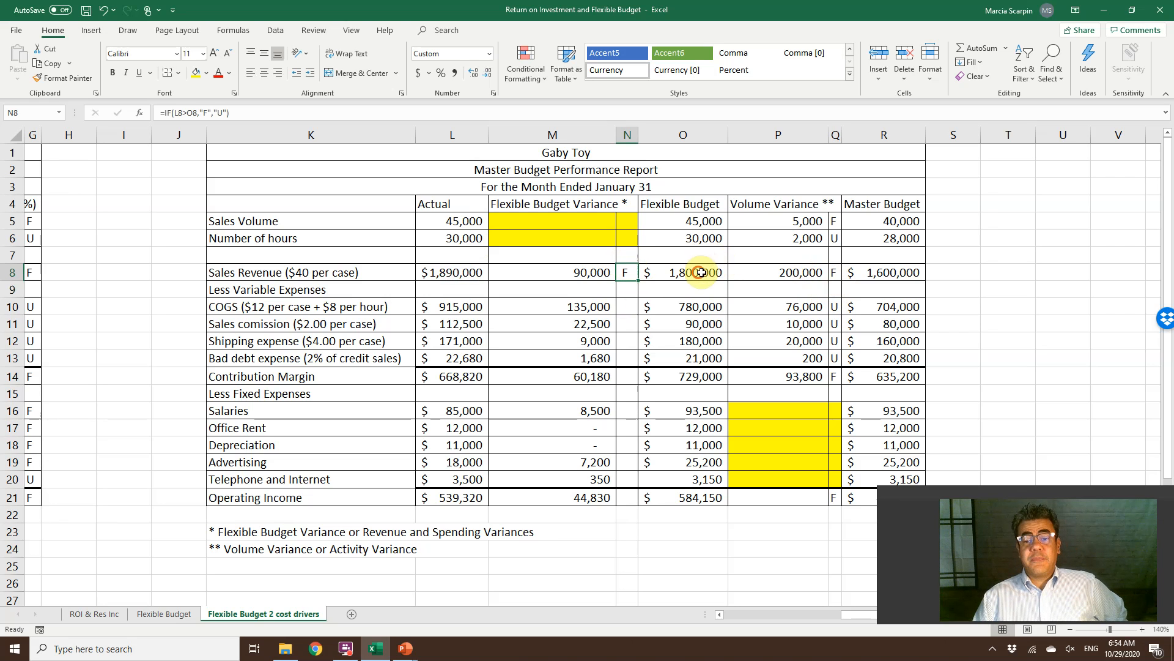
{"action": "left_click_drag", "start_coordinate": [692, 273], "coordinate": [756, 275]}
{"action": "left_click", "coordinate": [588, 271]}
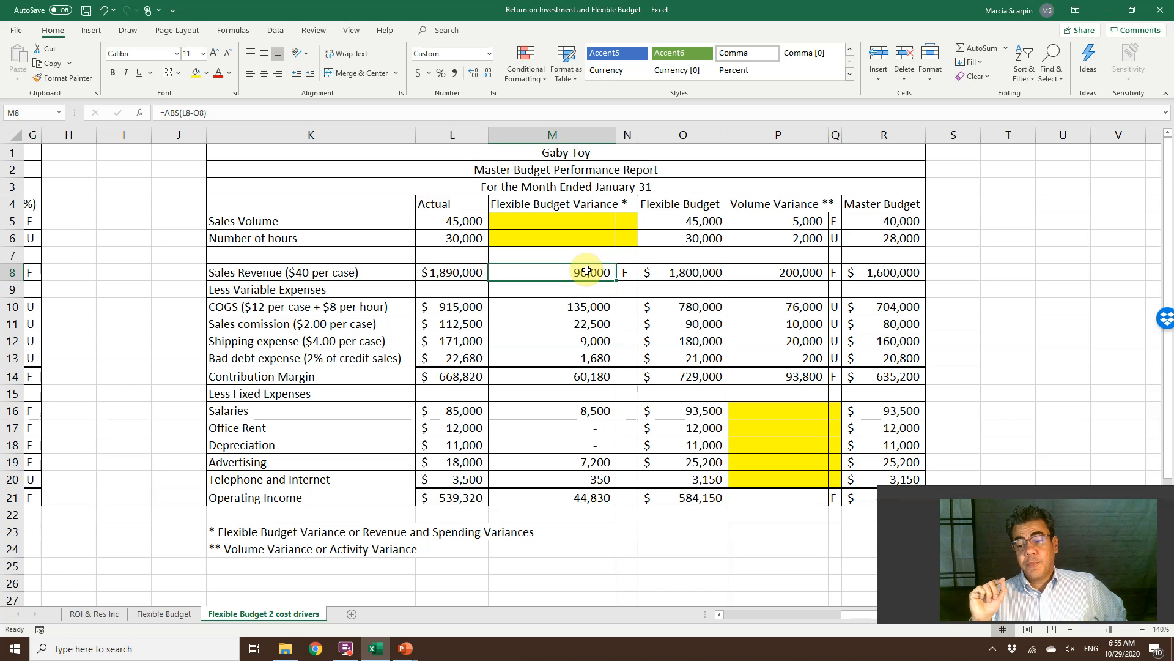
{"action": "left_click", "coordinate": [629, 273]}
{"action": "key", "text": "ctrl+c"}
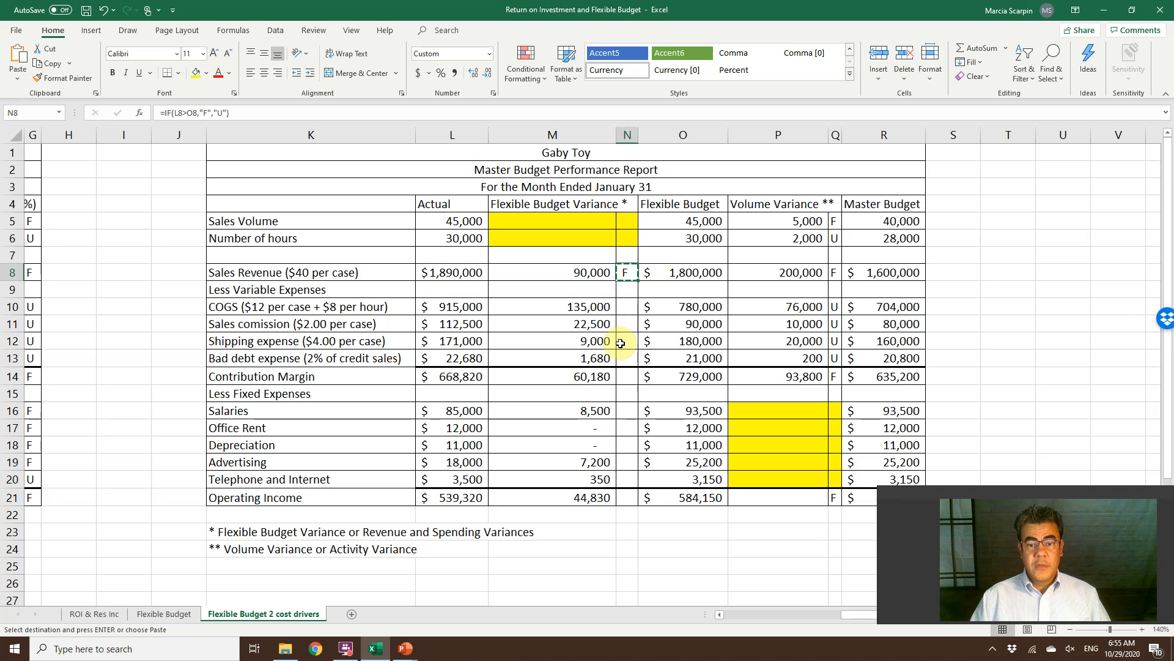
{"action": "left_click", "coordinate": [619, 380]}
{"action": "key", "text": "ctrl+v"}
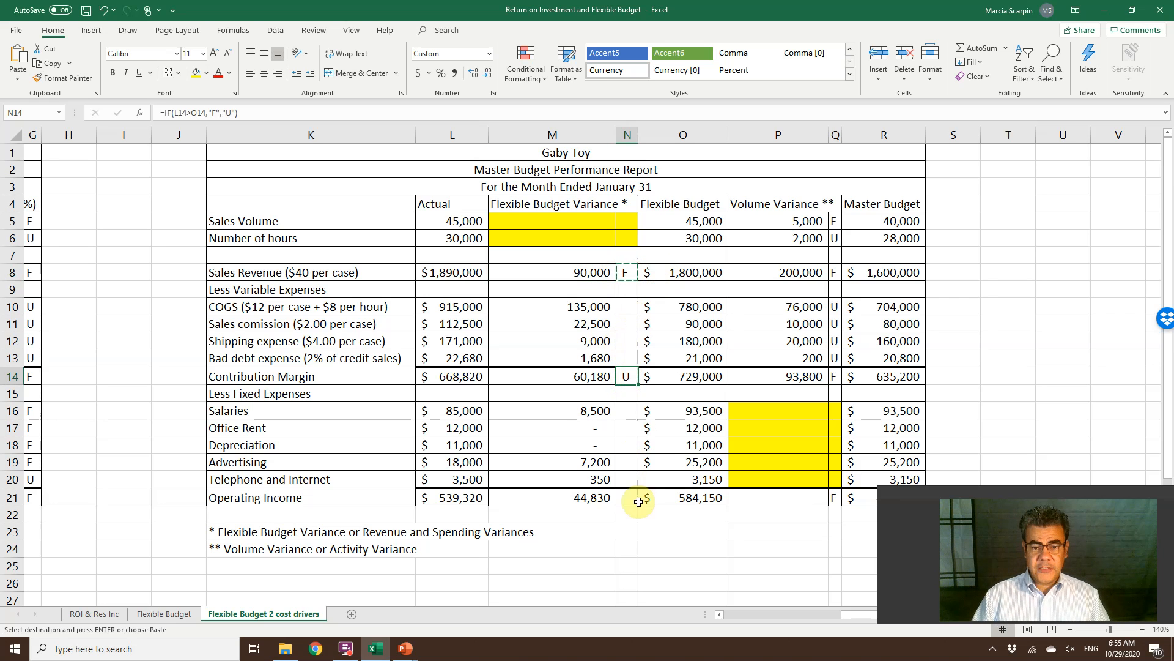
{"action": "left_click", "coordinate": [628, 503]}
{"action": "key", "text": "ctrl+v"}
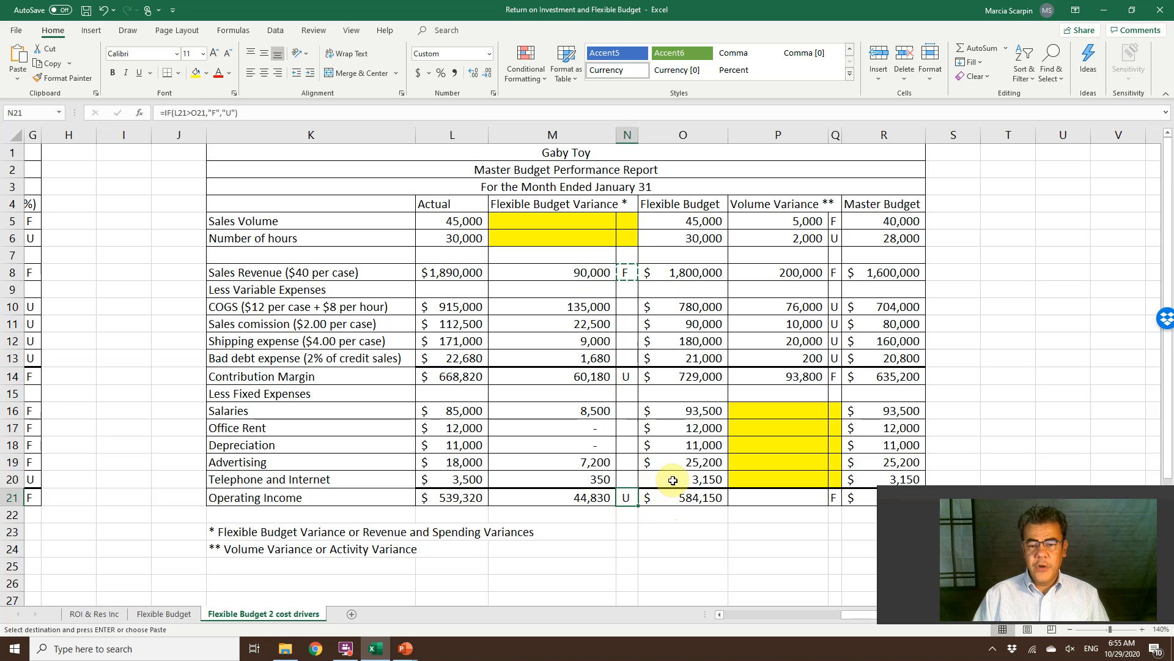
Flag the COGS Flexible Budget Variance in N10 with an IF formula returning "U" when L10 is greater than O10, otherwise "F".
{"action": "left_click", "coordinate": [633, 305]}
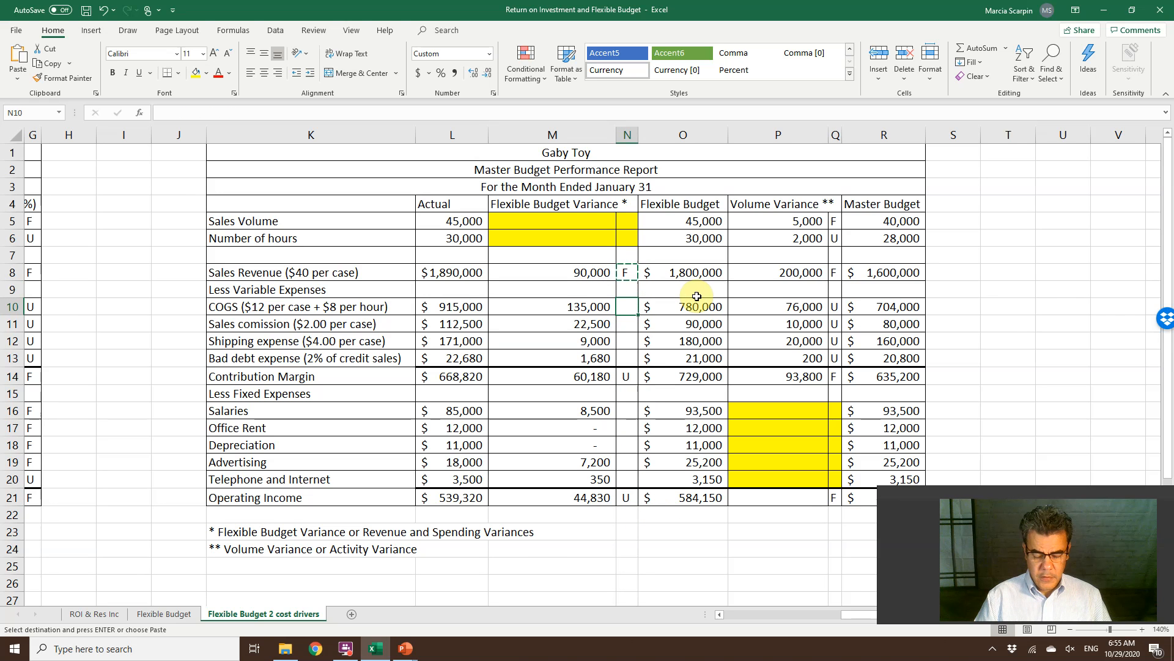
{"action": "type", "text": "=if("}
{"action": "key", "text": "Left"}
{"action": "key", "text": "Left"}
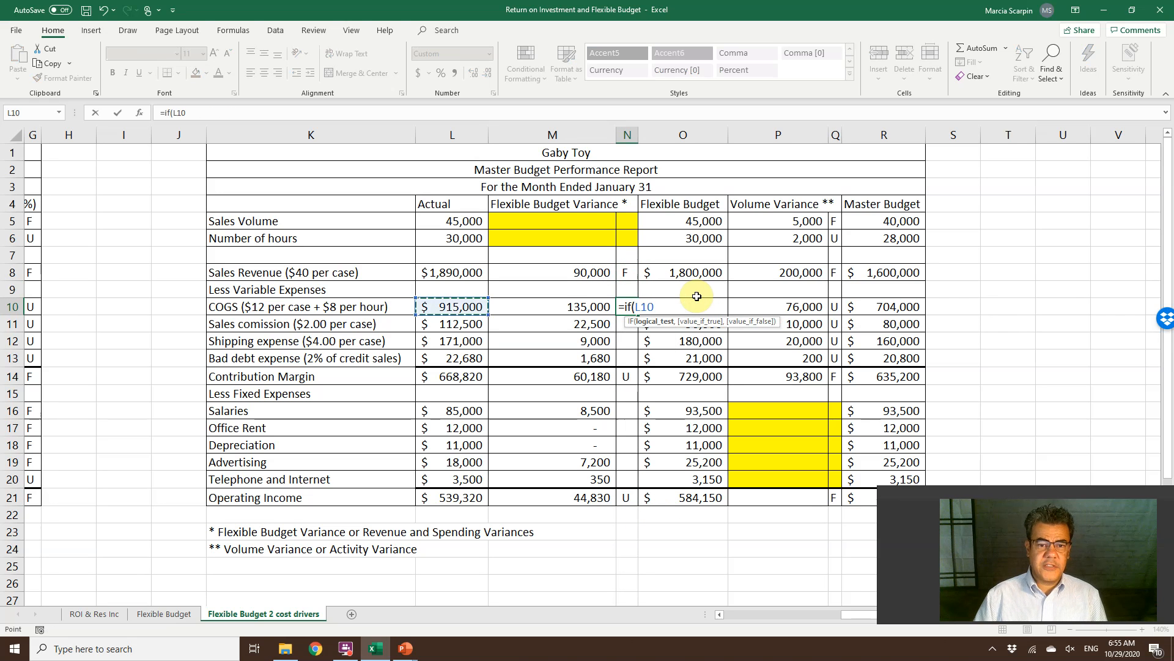
{"action": "type", "text": ">"}
{"action": "key", "text": "Right"}
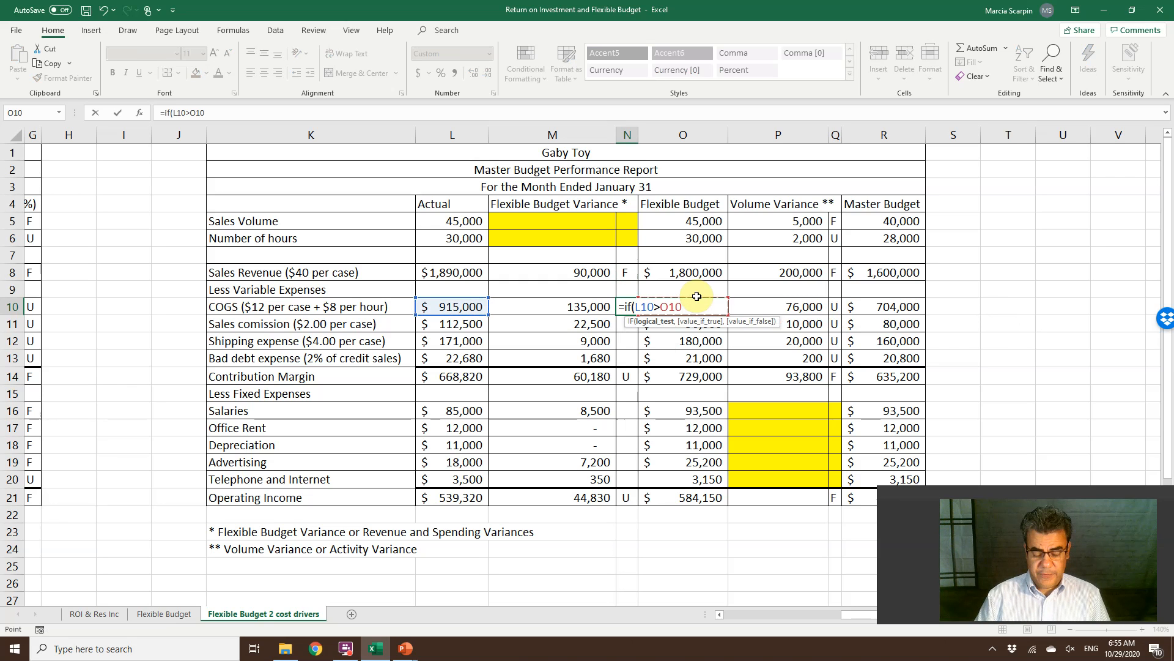
{"action": "type", "text": ",\"U\""}
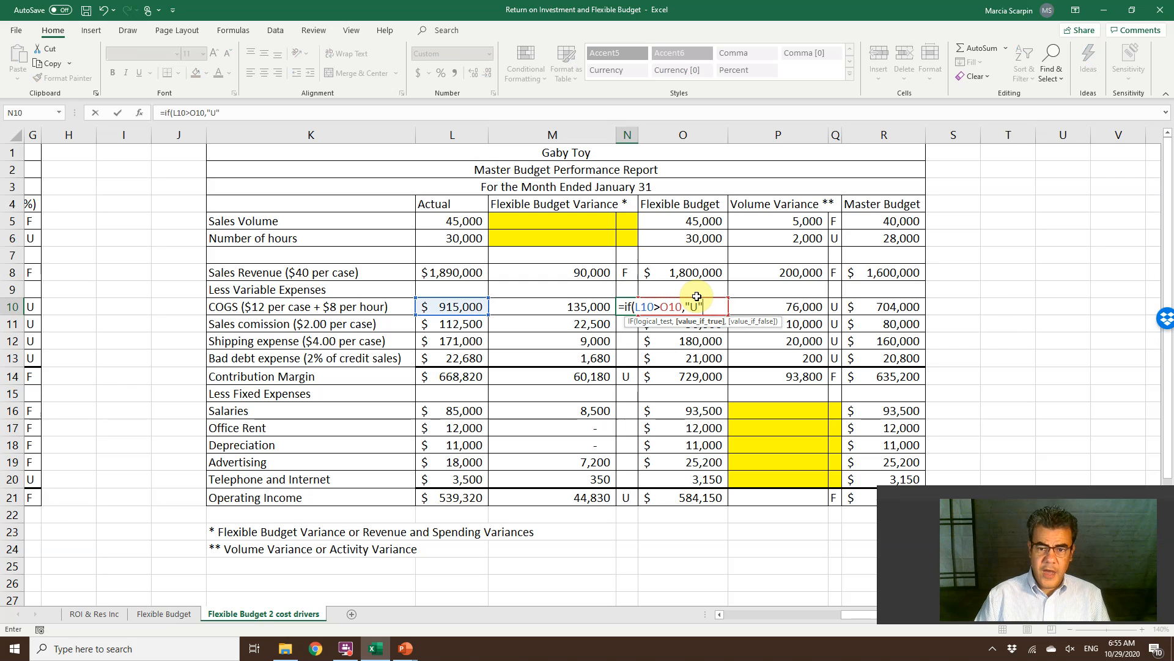
{"action": "type", "text": ",\"F\")"}
{"action": "key", "text": "ctrl+Return"}
Copy the flag formula from N10 to the remaining variable expense rows in N11:N13, pasting formulas only.
{"action": "key", "text": "ctrl+c"}
{"action": "key", "text": "shift+Down"}
{"action": "key", "text": "shift+Down"}
{"action": "key", "text": "shift+Down"}
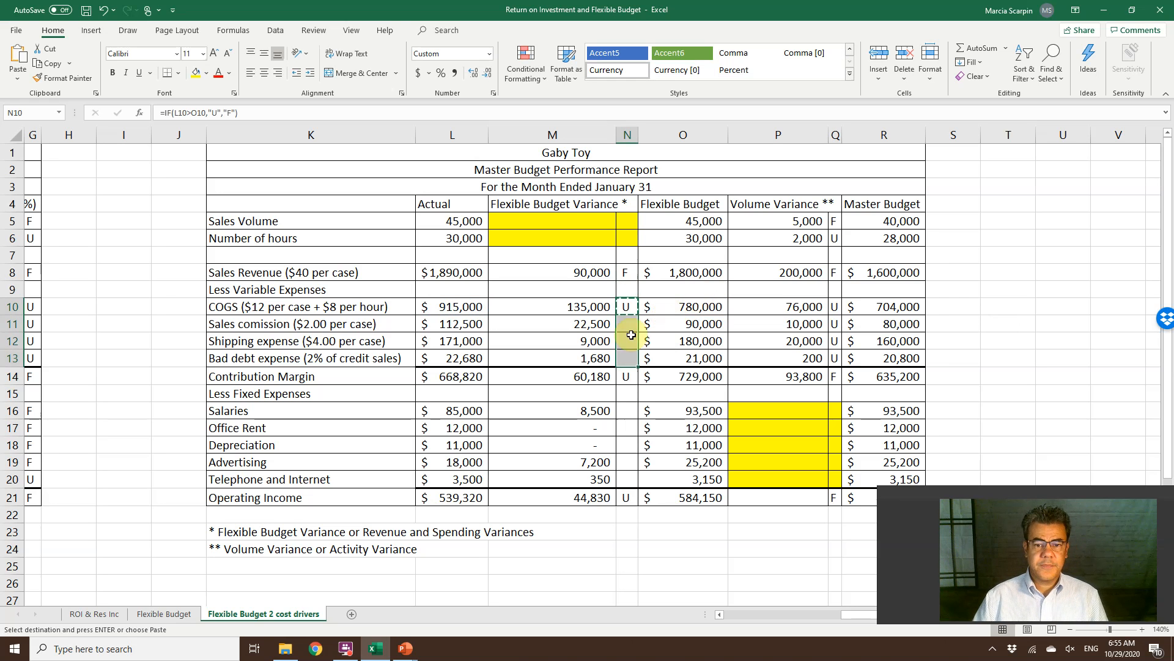
{"action": "right_click", "coordinate": [620, 339]}
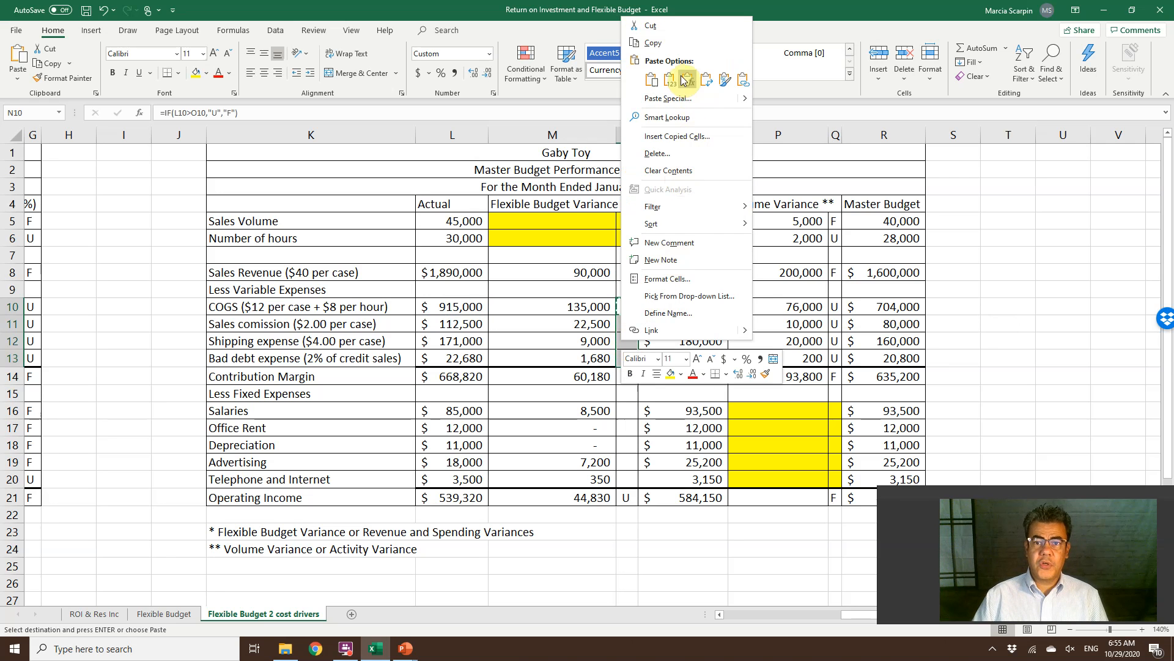
{"action": "left_click", "coordinate": [671, 80]}
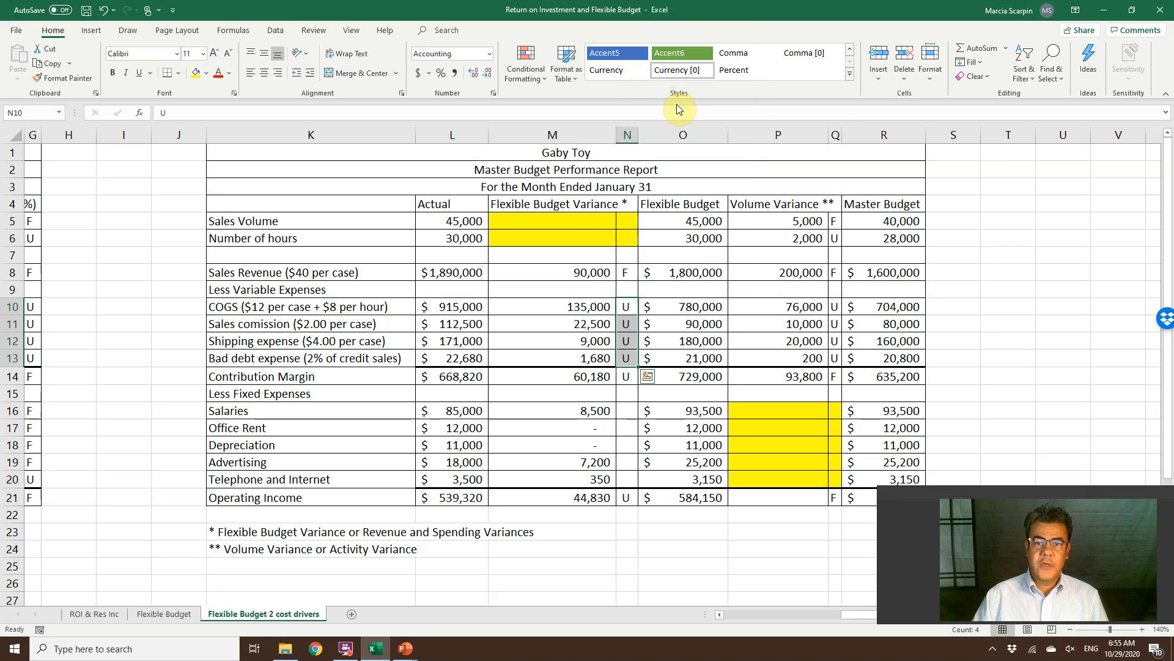
{"action": "right_click", "coordinate": [634, 333]}
{"action": "left_click", "coordinate": [695, 67]}
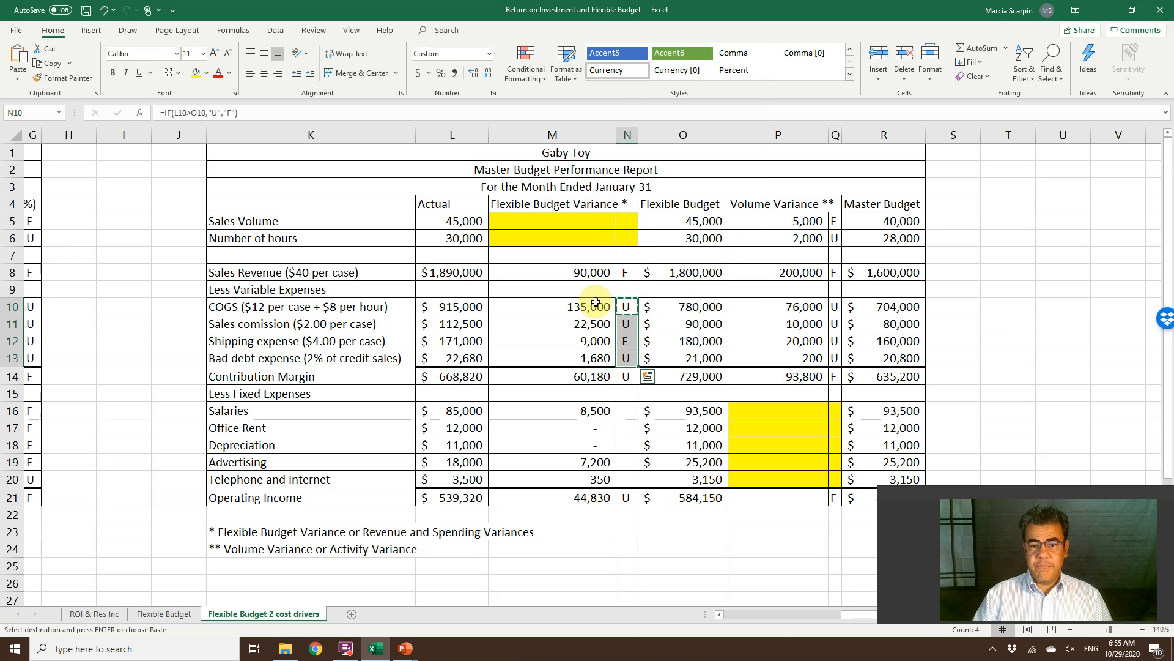
Paste the copied expense flag formula, as formulas only, into the fixed expense rows N16:N20.
{"action": "left_click", "coordinate": [592, 376]}
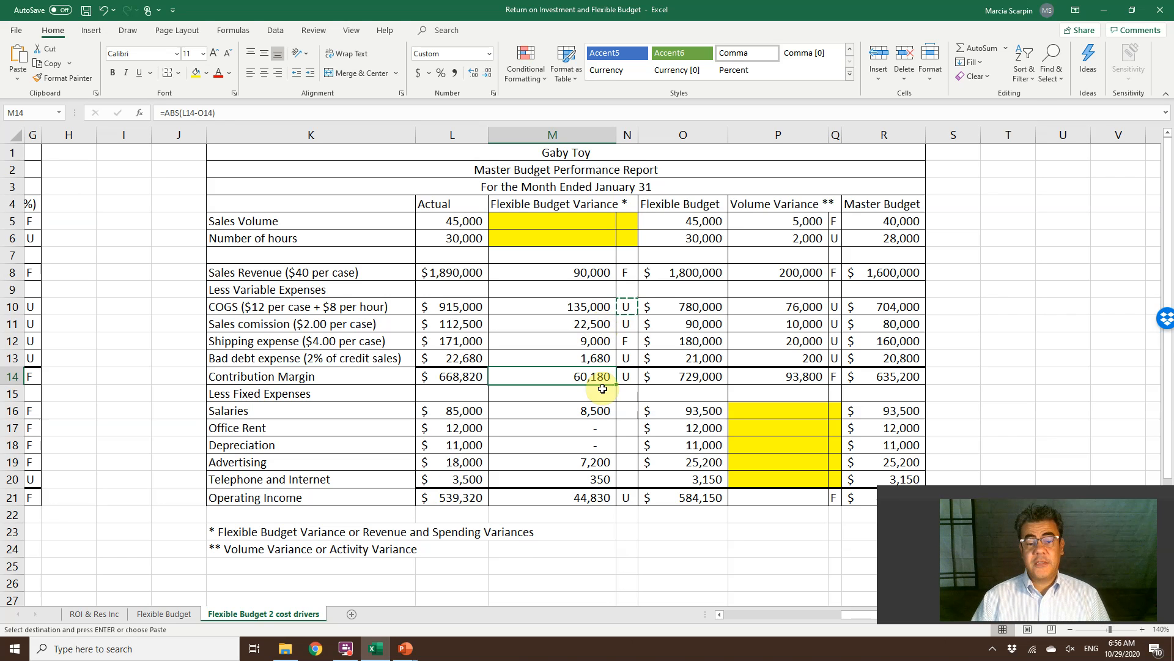
{"action": "left_click_drag", "start_coordinate": [628, 410], "coordinate": [625, 483]}
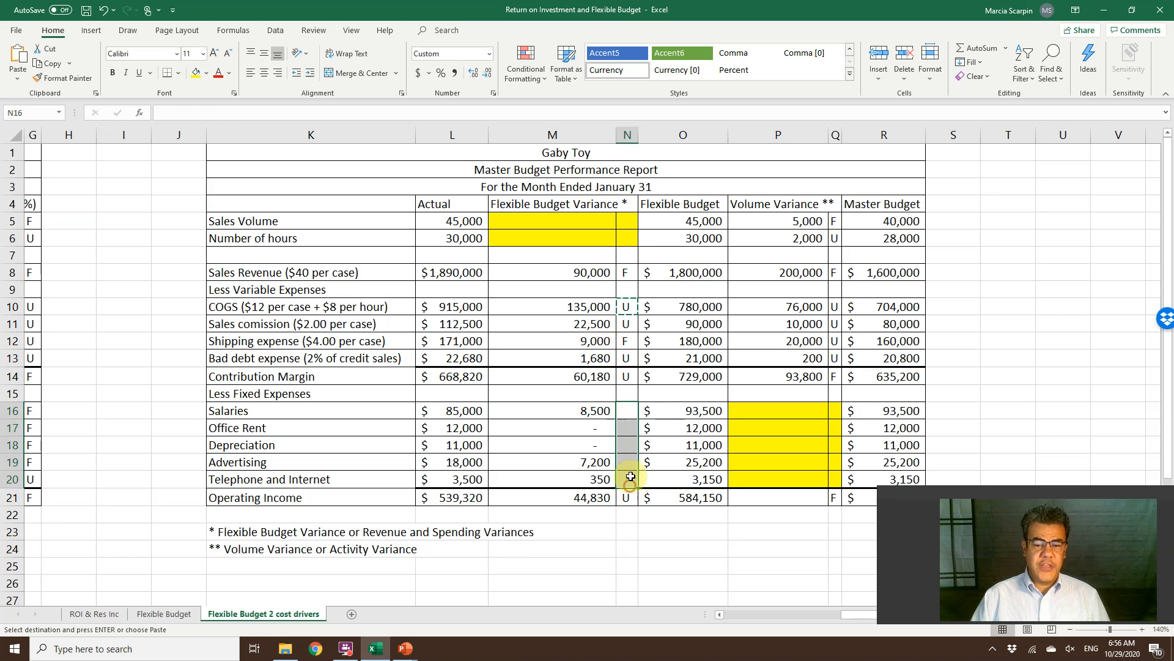
{"action": "right_click", "coordinate": [627, 442]}
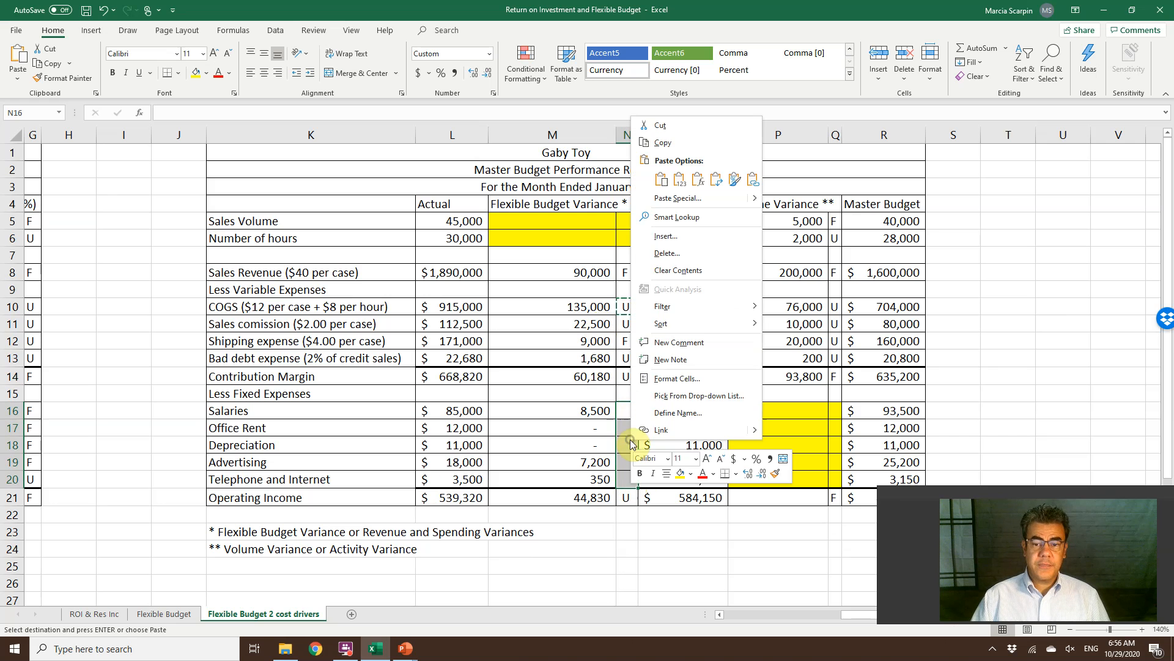
{"action": "left_click", "coordinate": [694, 183]}
{"action": "left_click", "coordinate": [692, 184]}
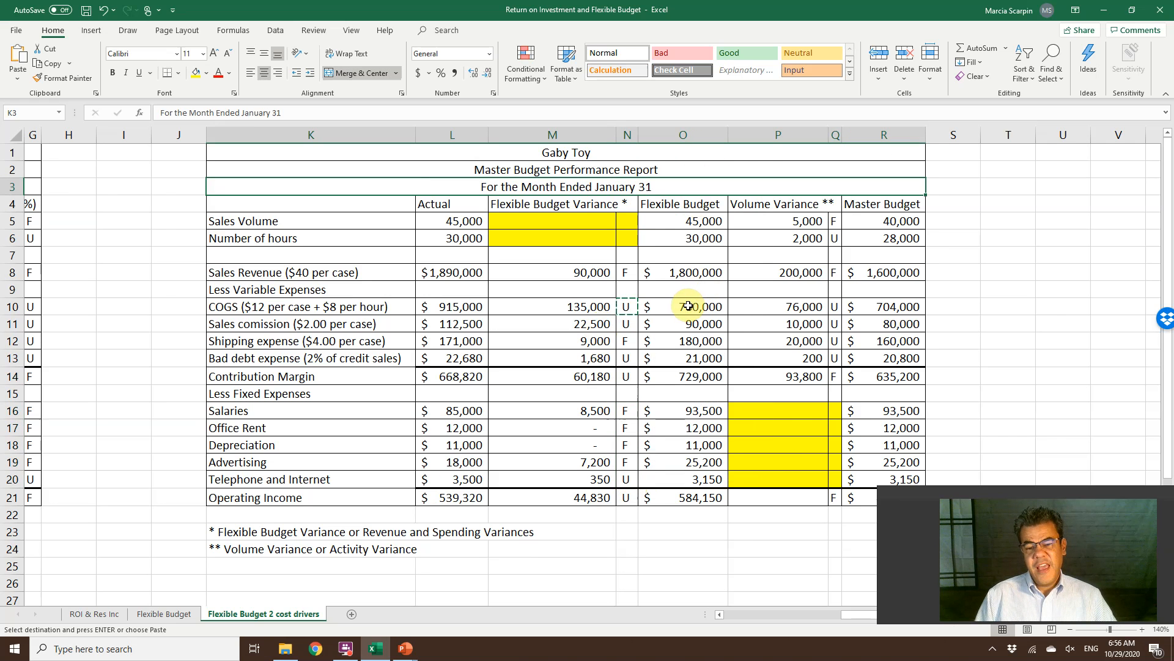
Check the variance and flag formulas in the fixed expense rows and the variances in the Sales Revenue row.
{"action": "left_click", "coordinate": [629, 428]}
{"action": "left_click_drag", "start_coordinate": [629, 428], "coordinate": [634, 439]}
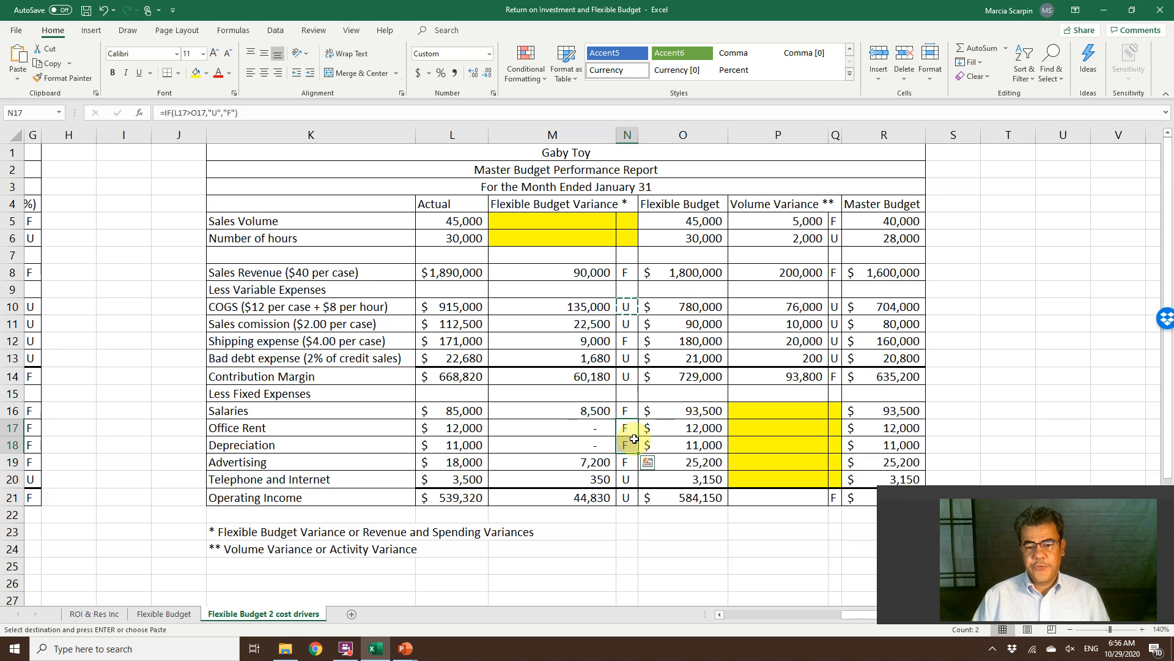
{"action": "double_click", "coordinate": [578, 443]}
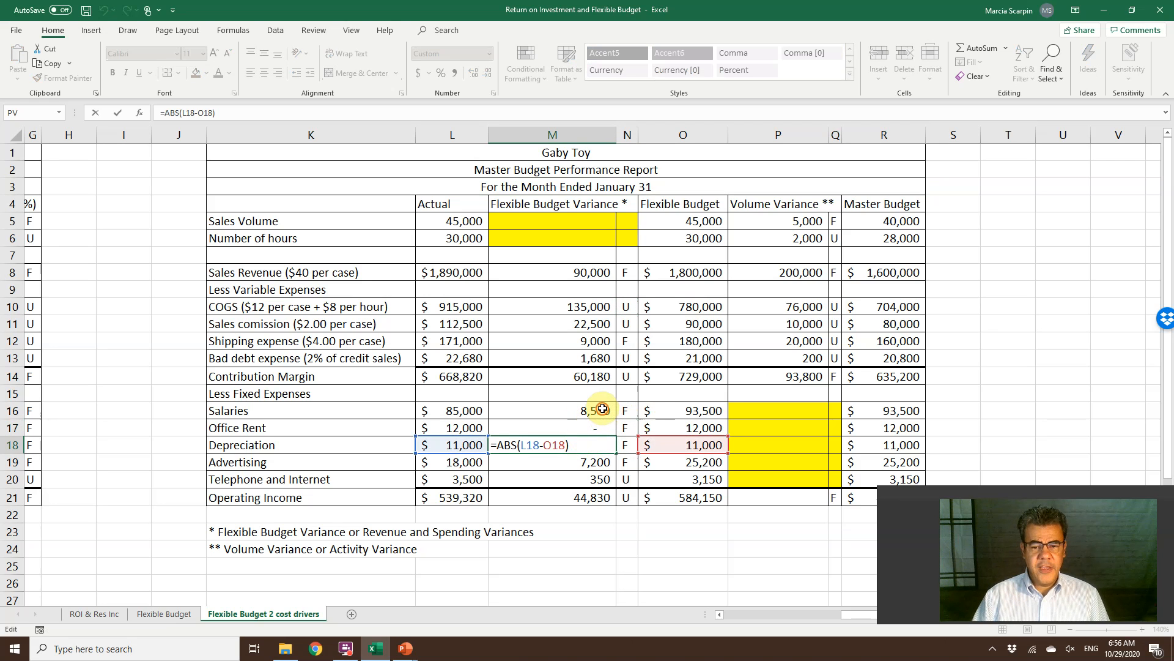
{"action": "double_click", "coordinate": [603, 409]}
{"action": "key", "text": "Escape"}
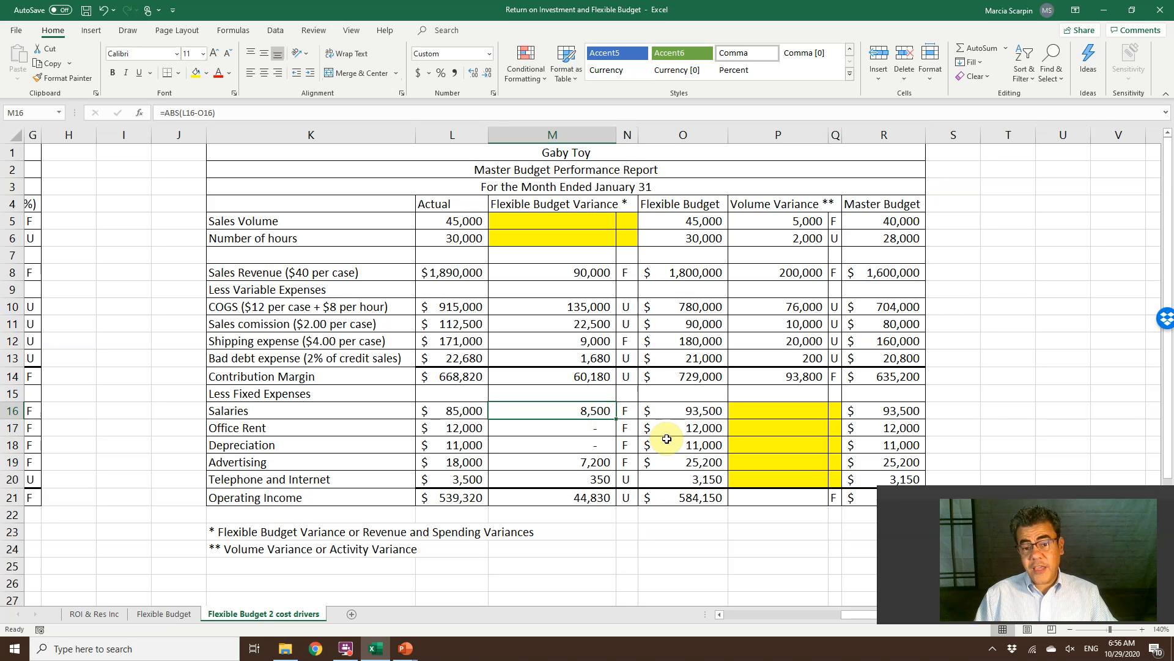
{"action": "left_click", "coordinate": [562, 270]}
{"action": "left_click_drag", "start_coordinate": [617, 280], "coordinate": [620, 282]}
{"action": "double_click", "coordinate": [620, 282]}
{"action": "left_click", "coordinate": [745, 280]}
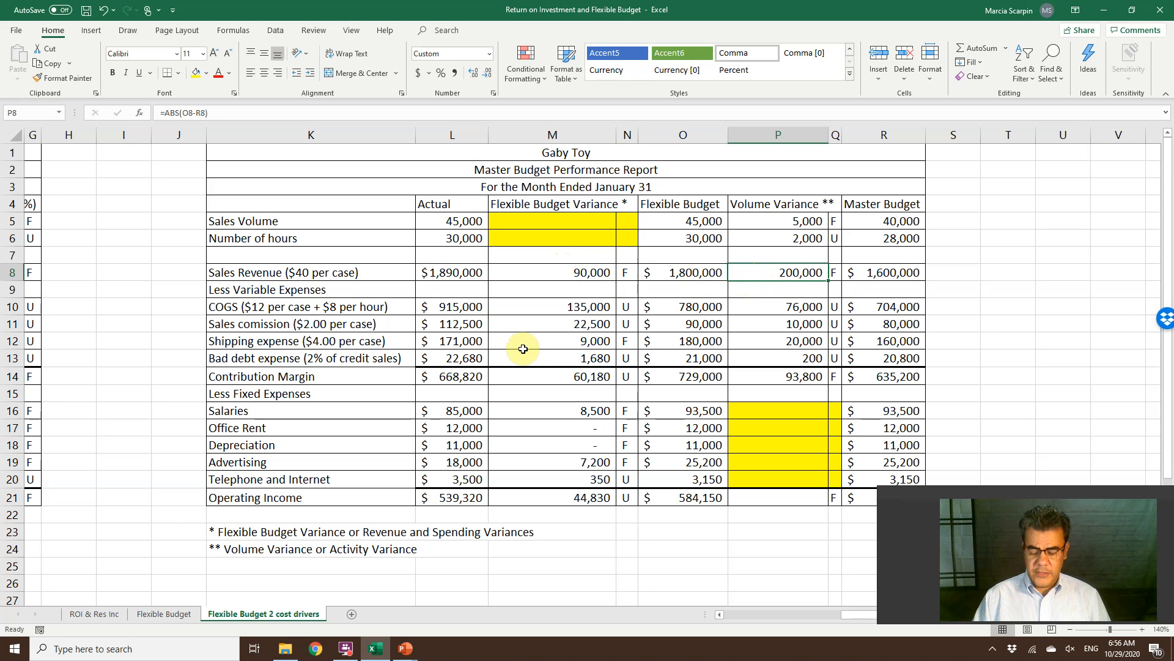
Compare the Sales Revenue row across the master budget variance report and the flexible budget performance report.
{"action": "key", "text": "Left"}
{"action": "key", "text": "Left"}
{"action": "key", "text": "Left"}
{"action": "key", "text": "Left"}
{"action": "key", "text": "Left"}
{"action": "key", "text": "Left"}
{"action": "key", "text": "Left"}
{"action": "key", "text": "Left"}
{"action": "key", "text": "Left"}
{"action": "key", "text": "Left"}
{"action": "key", "text": "Left"}
{"action": "key", "text": "Left"}
{"action": "key", "text": "Left"}
{"action": "key", "text": "Left"}
{"action": "key", "text": "Left"}
{"action": "key", "text": "Right"}
{"action": "key", "text": "Right"}
{"action": "key", "text": "Right"}
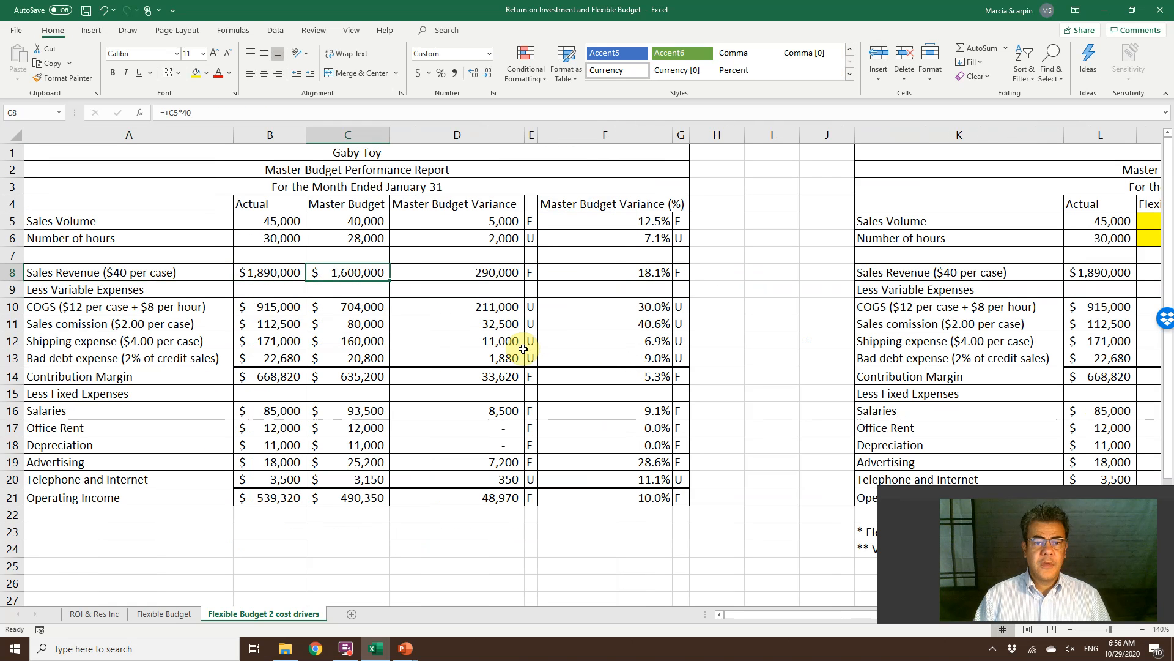
{"action": "key", "text": "Right"}
{"action": "key", "text": "Right"}
{"action": "key", "text": "Right"}
{"action": "key", "text": "Right"}
{"action": "key", "text": "Right"}
{"action": "key", "text": "Right"}
{"action": "key", "text": "Right"}
{"action": "key", "text": "Right"}
{"action": "key", "text": "Right"}
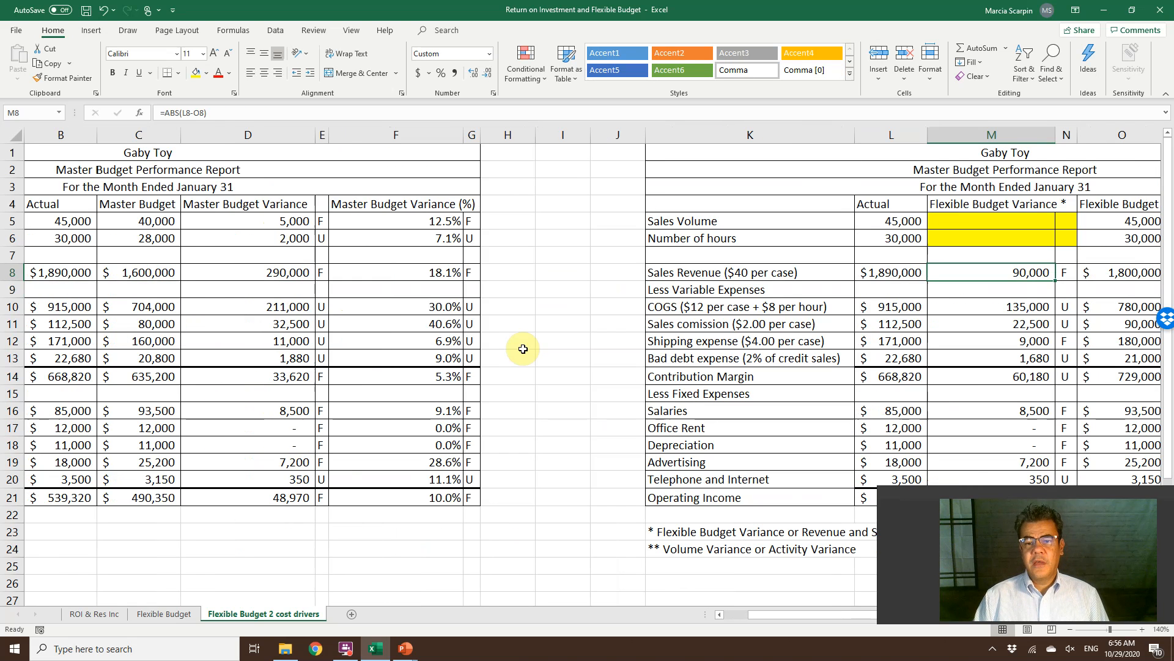
{"action": "key", "text": "Right"}
{"action": "key", "text": "Right"}
{"action": "key", "text": "Right"}
{"action": "key", "text": "Left"}
{"action": "key", "text": "Left"}
{"action": "key", "text": "Left"}
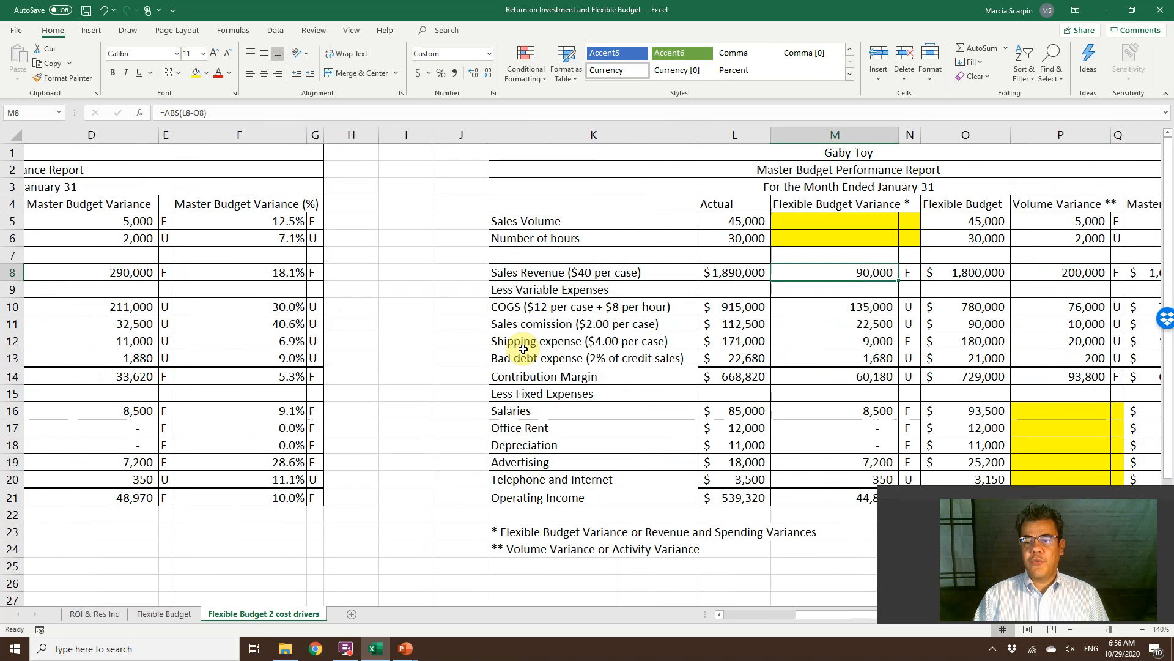
{"action": "key", "text": "Left"}
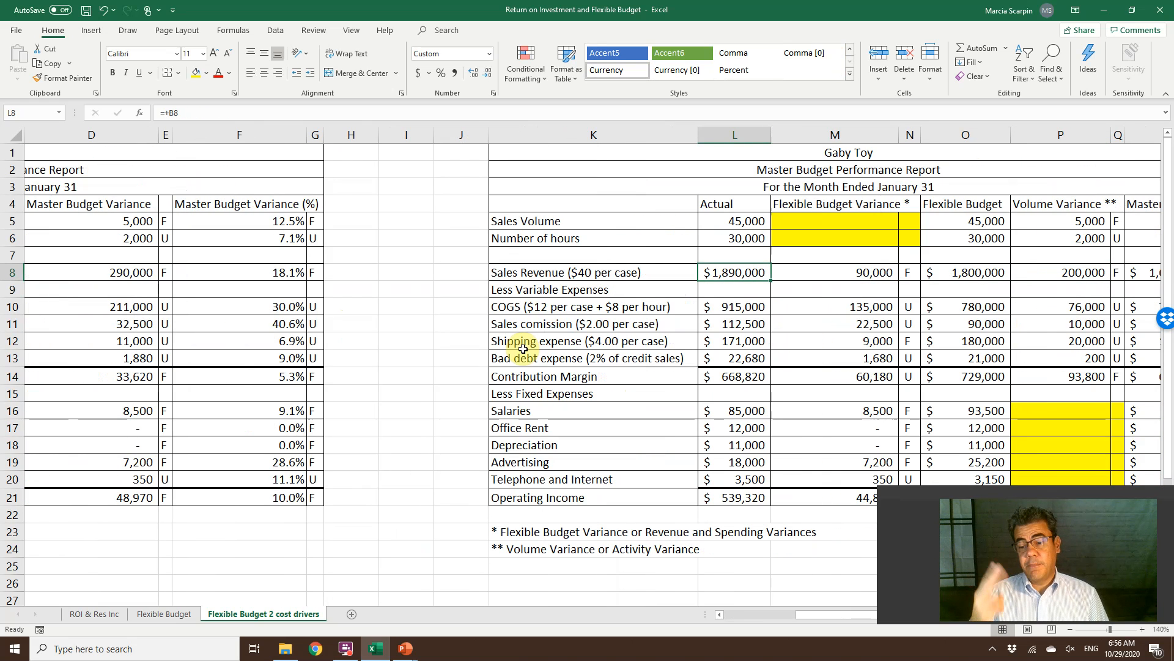
{"action": "key", "text": "Left"}
{"action": "key", "text": "Left"}
{"action": "key", "text": "Left"}
{"action": "key", "text": "Left"}
{"action": "key", "text": "Left"}
{"action": "key", "text": "Left"}
{"action": "key", "text": "Left"}
{"action": "key", "text": "Left"}
{"action": "key", "text": "Left"}
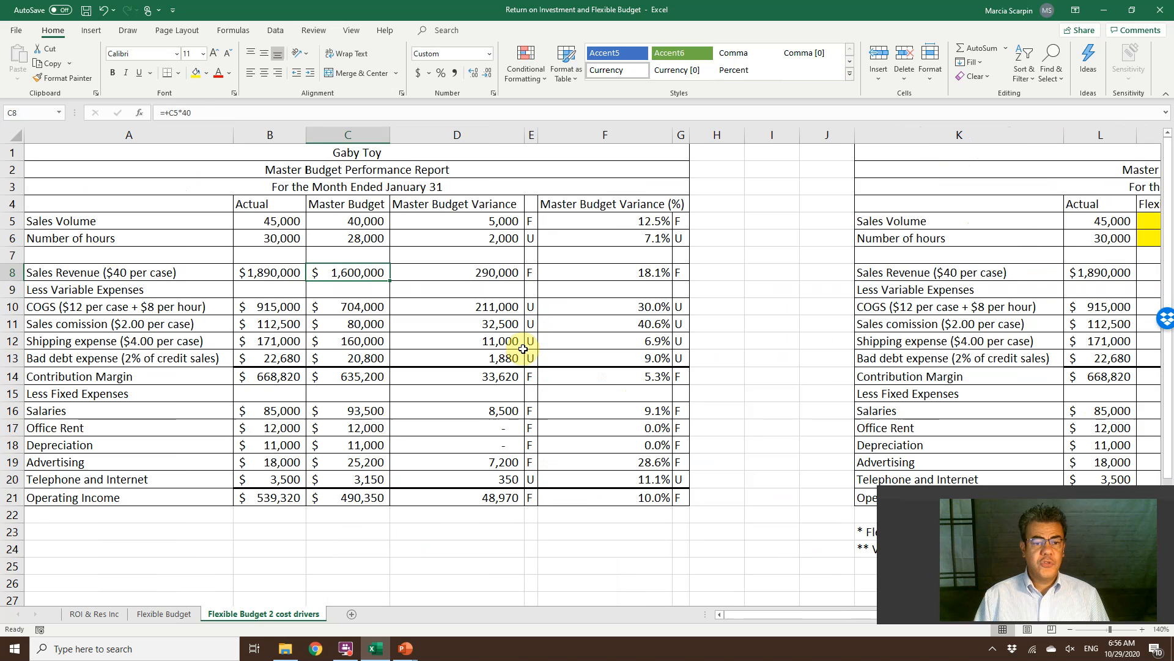
{"action": "key", "text": "Right"}
{"action": "key", "text": "Right"}
{"action": "key", "text": "Right"}
{"action": "key", "text": "Right"}
{"action": "key", "text": "Right"}
{"action": "key", "text": "Right"}
{"action": "key", "text": "Right"}
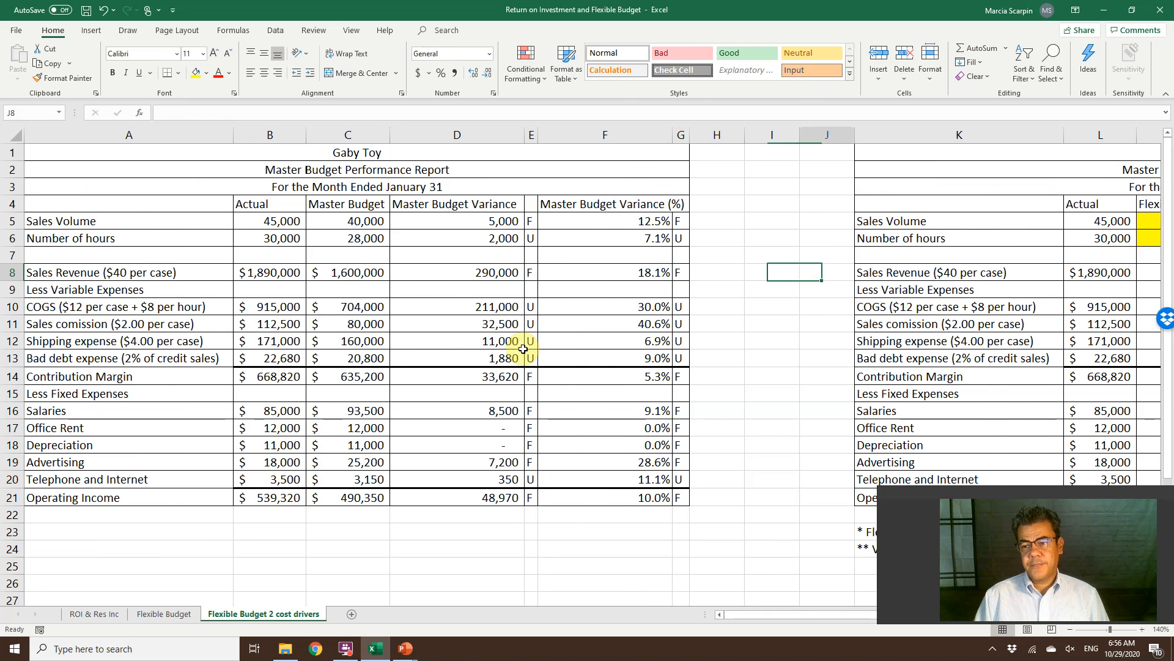
{"action": "key", "text": "Right"}
{"action": "key", "text": "Right"}
{"action": "key", "text": "Right"}
{"action": "key", "text": "Right"}
{"action": "key", "text": "Right"}
{"action": "key", "text": "Right"}
{"action": "key", "text": "Right"}
{"action": "key", "text": "Right"}
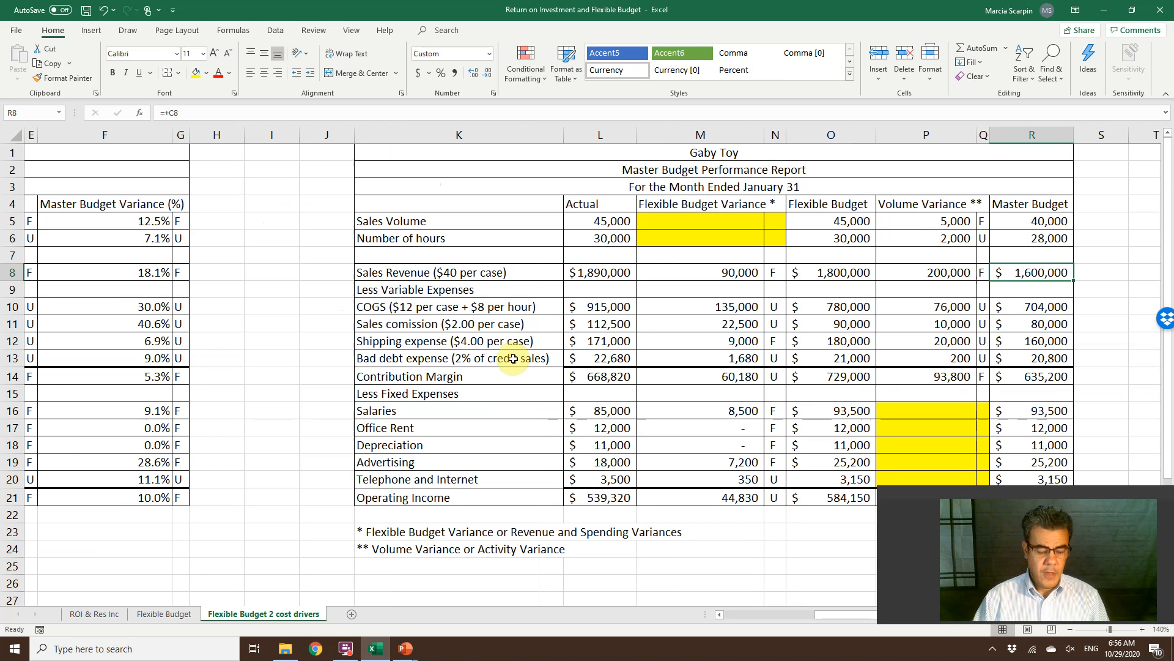
Switch to the PowerPoint slide show and advance to the closing "Thank you" slide.
{"action": "key", "text": "alt+Tab"}
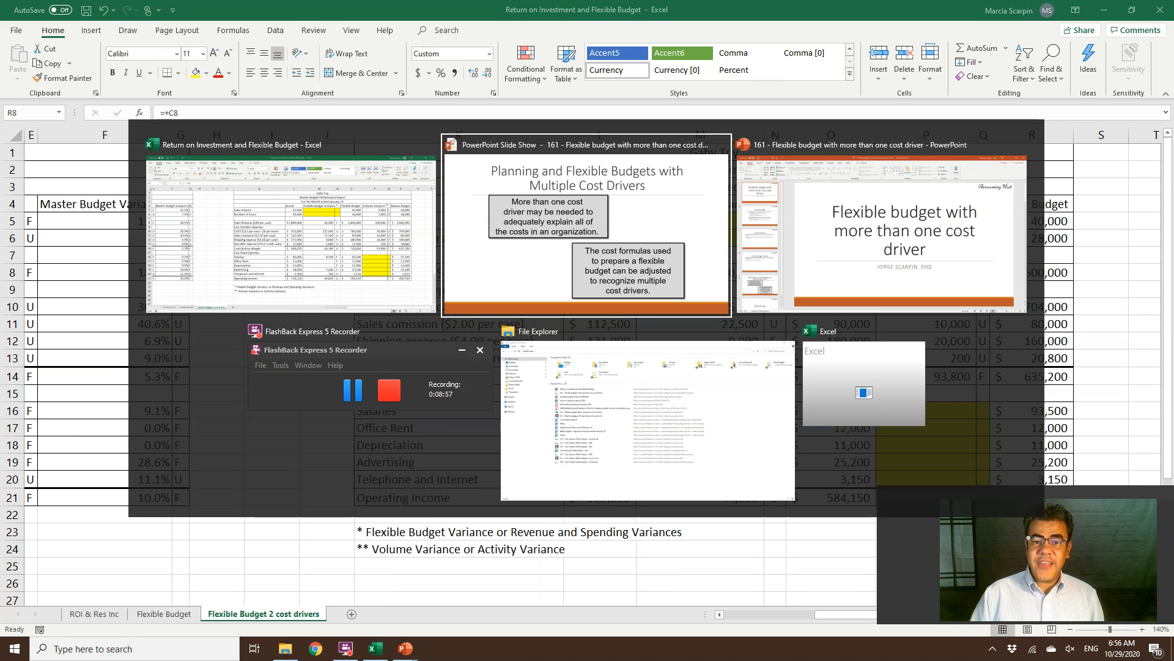
{"action": "key", "text": "Right"}
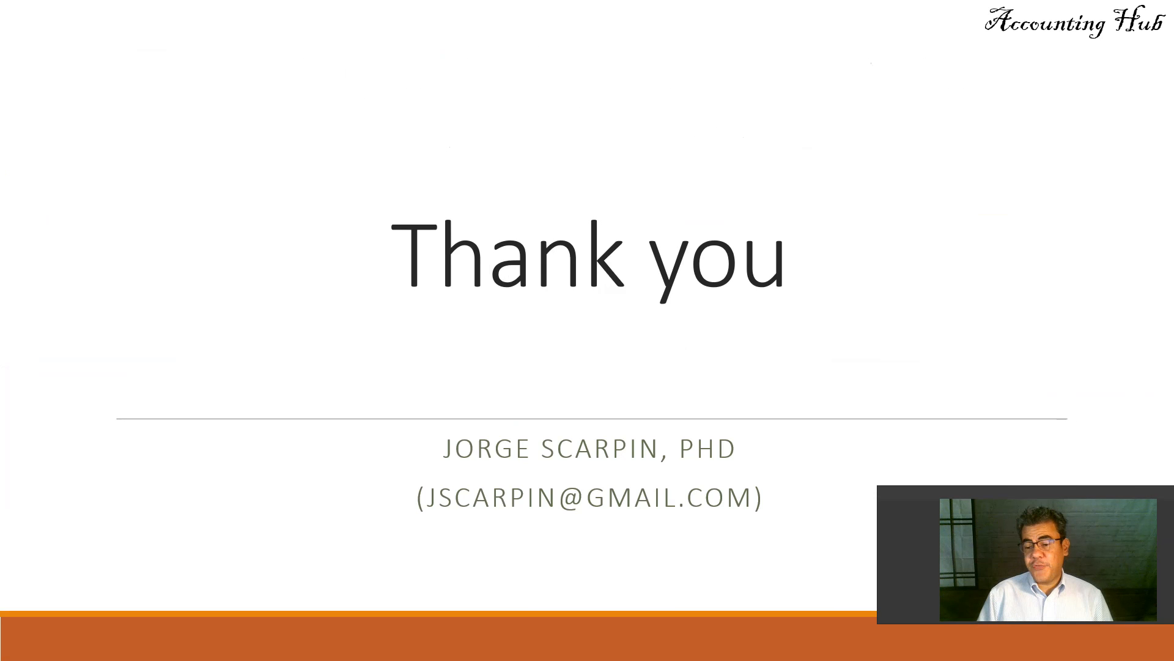